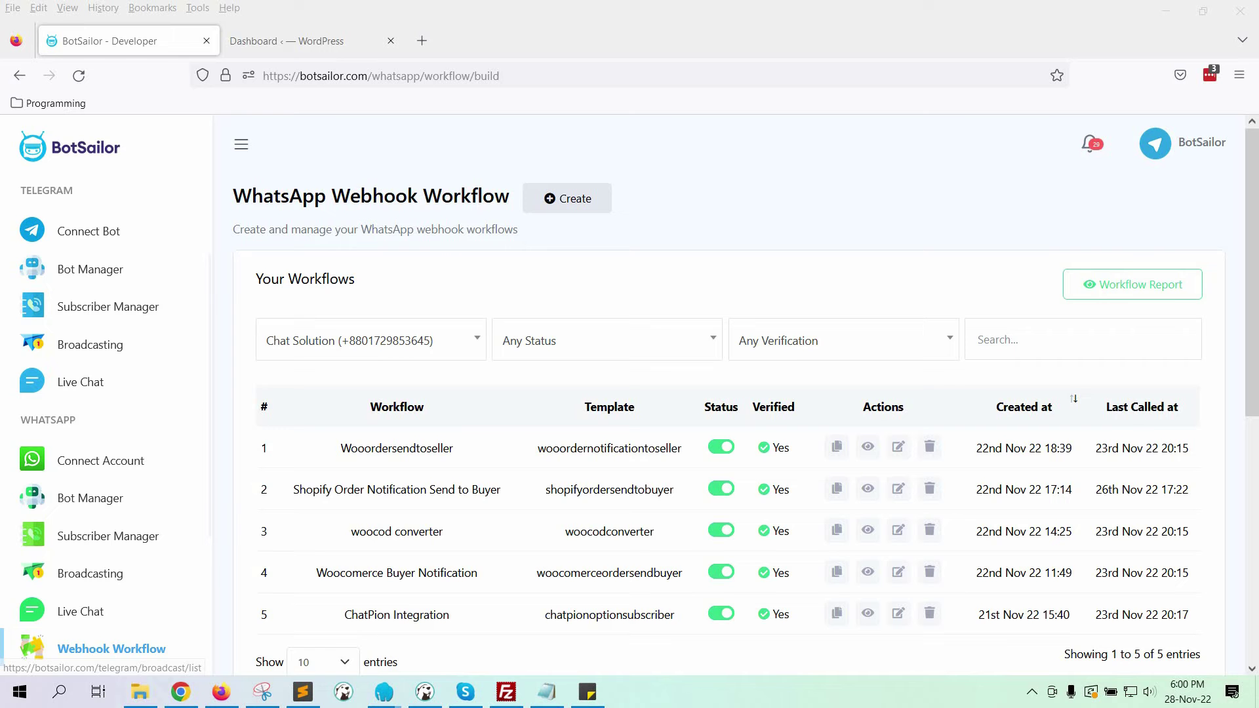
- Open the WhatsApp Bot Manager's Message Template settings and scroll to the Template Variables list
scroll(72, 431, down, 2)
click(99, 408)
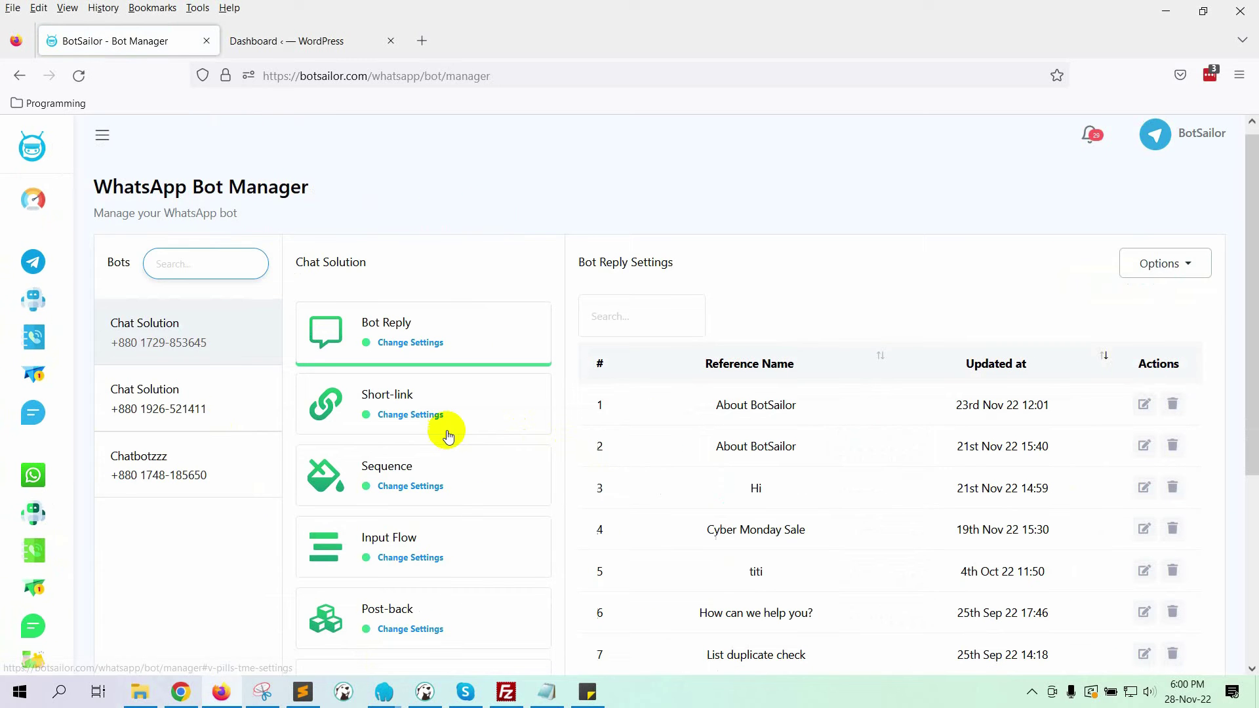
scroll(446, 433, down, 4)
click(407, 407)
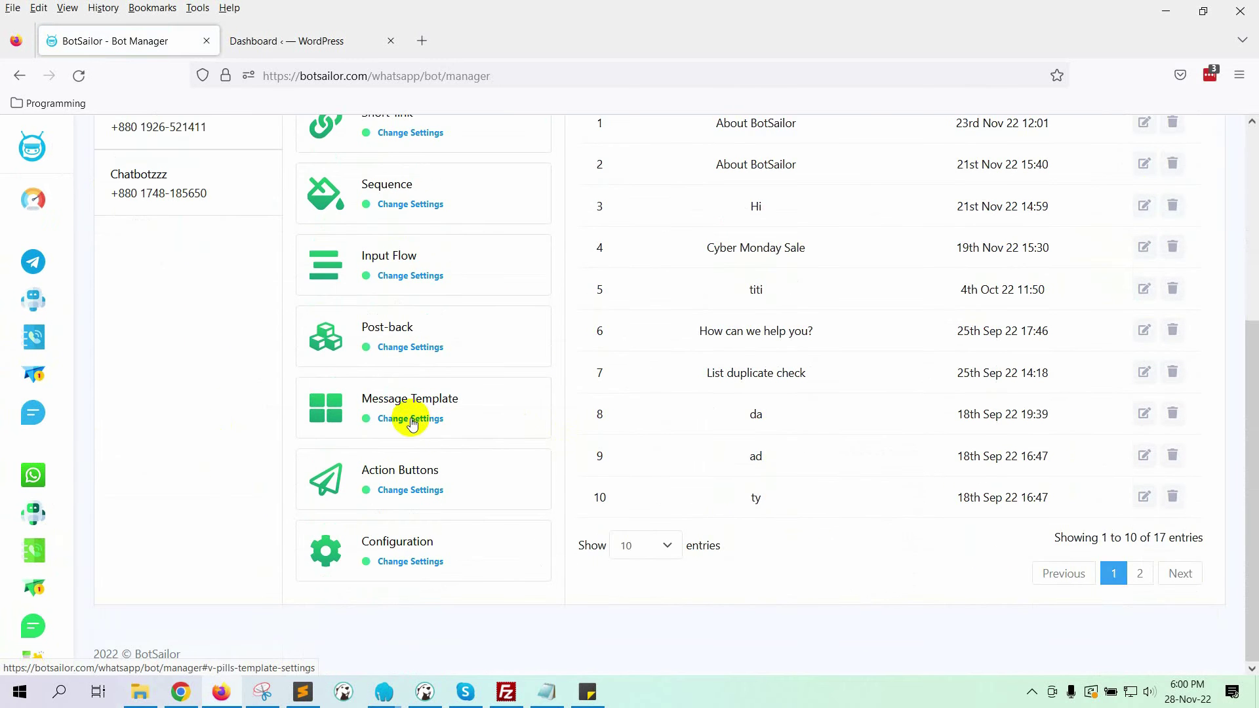
scroll(904, 454, up, 4)
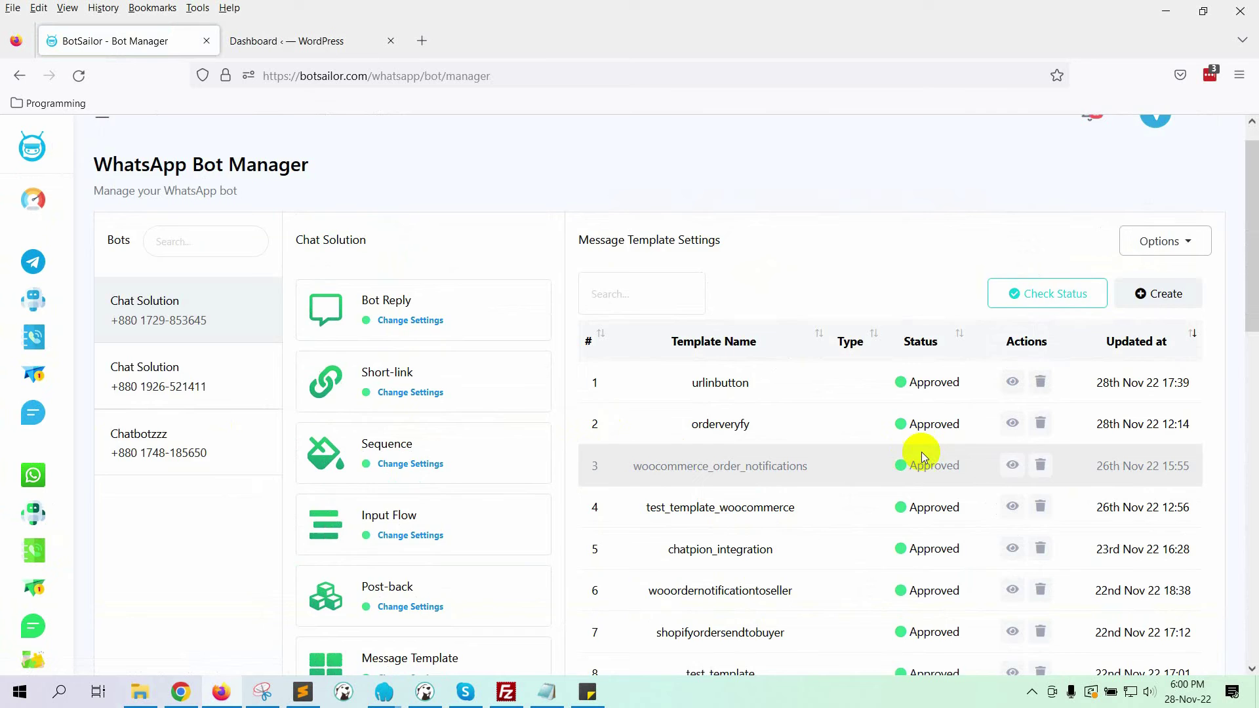
scroll(922, 451, down, 5)
scroll(1060, 463, down, 3)
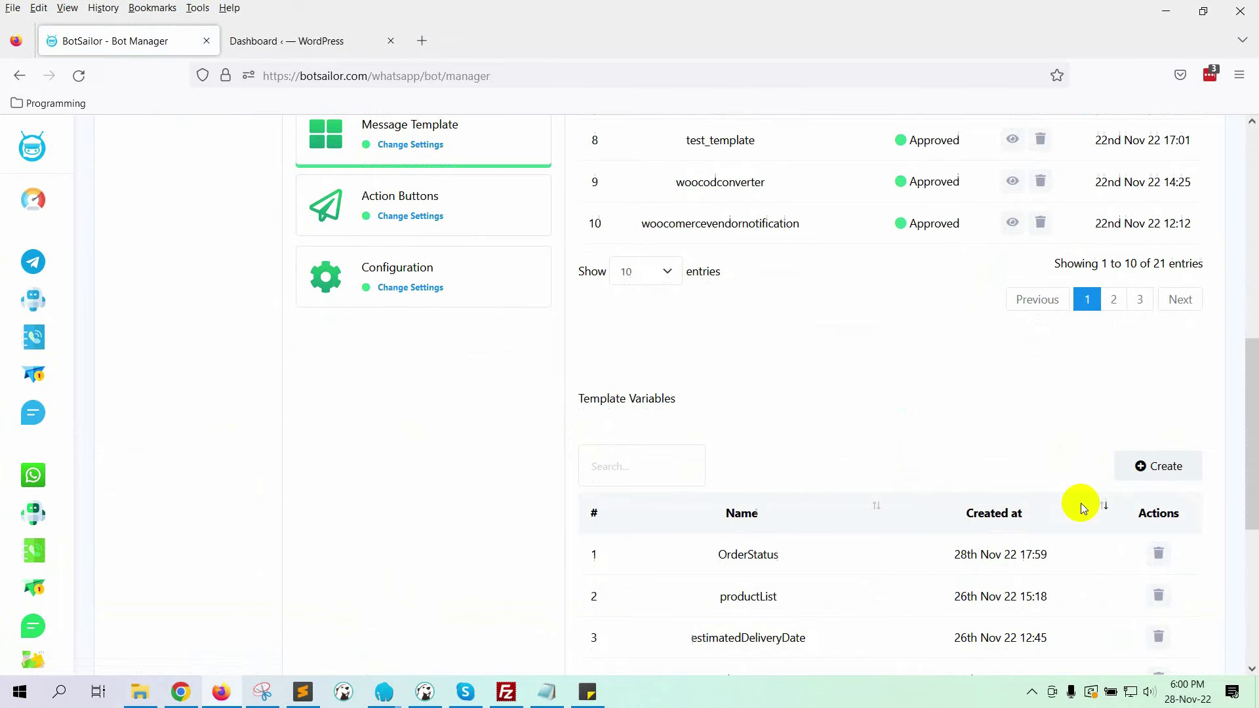
scroll(1083, 509, down, 2)
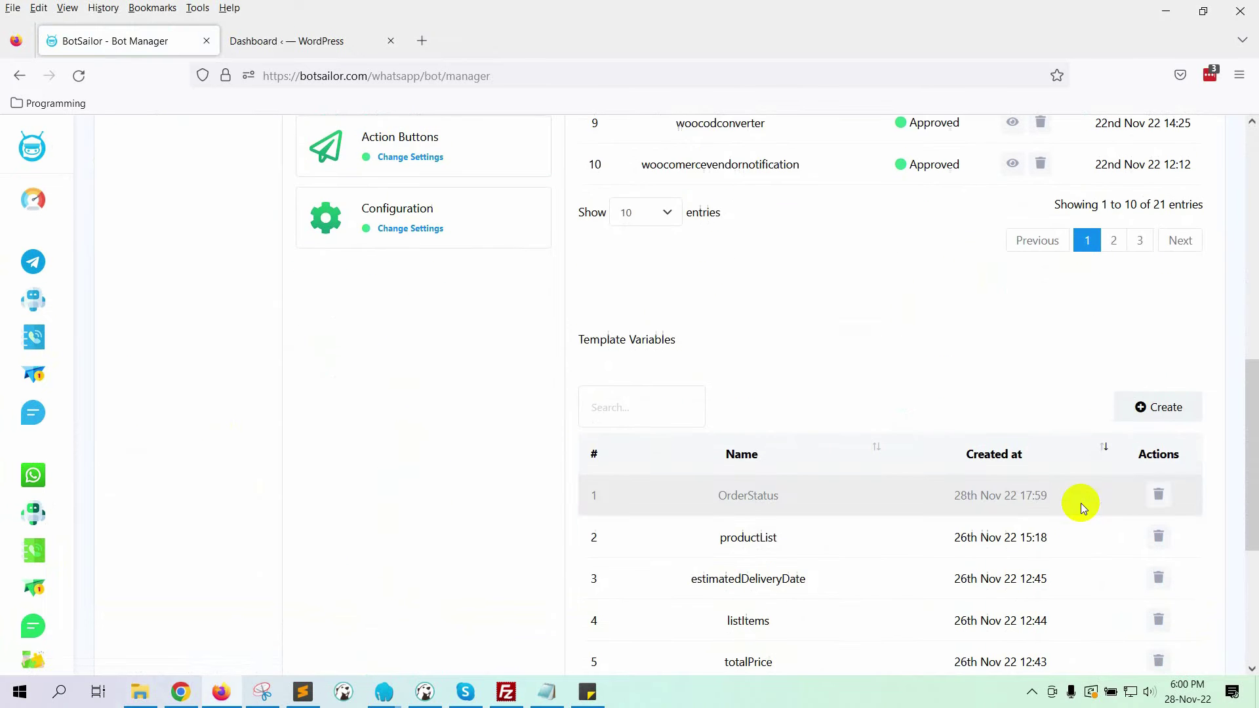
- Create and save the template variable woocommerceorderstatus, then close the form
click(1147, 399)
click(518, 254)
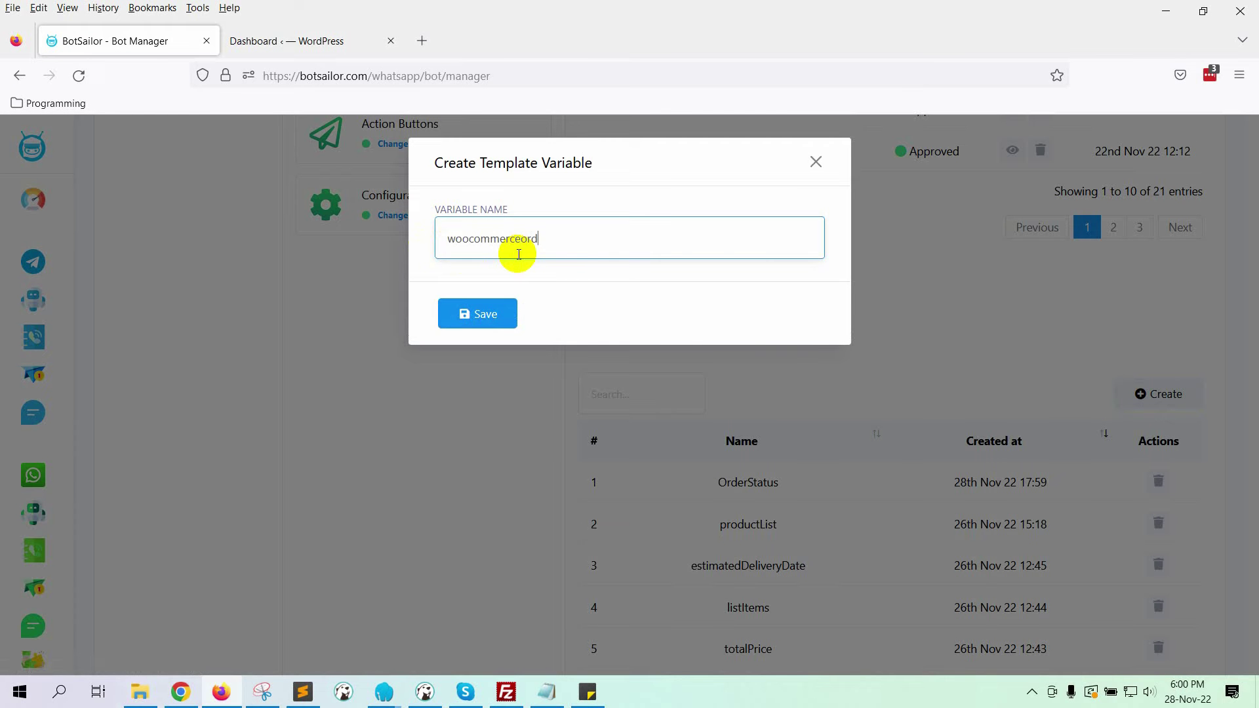
click(505, 311)
click(816, 162)
scroll(1039, 329, up, 10)
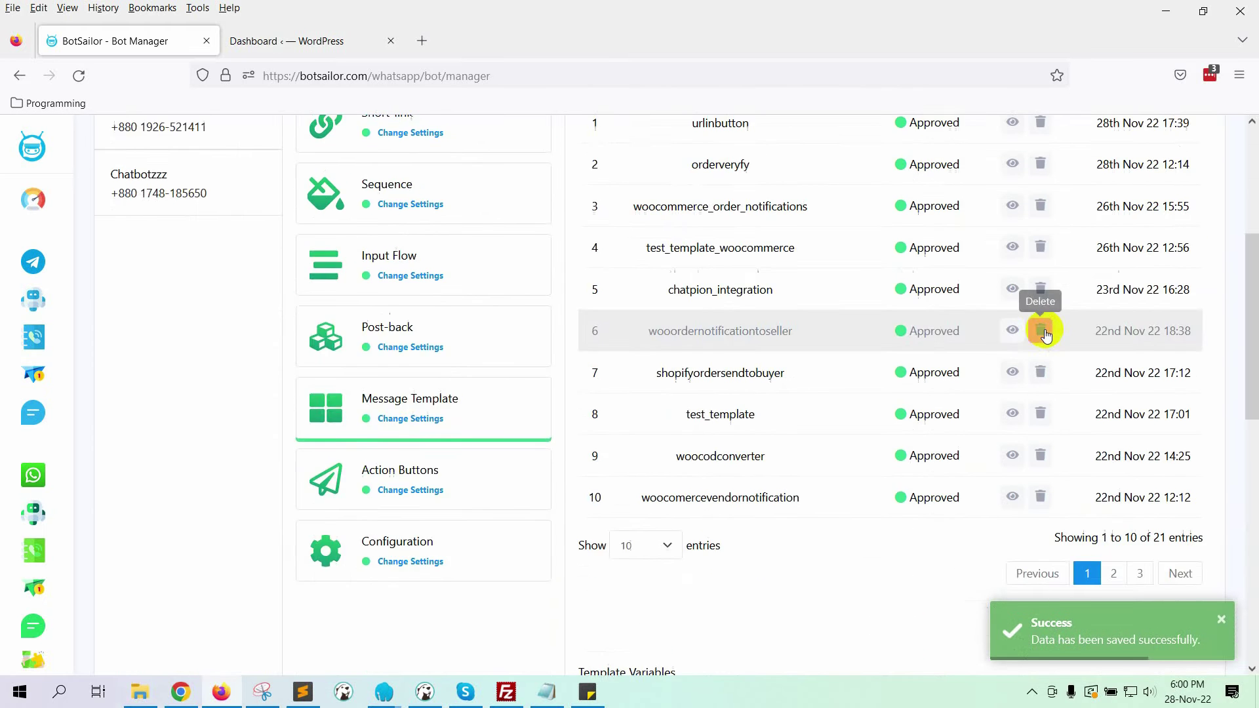
- Reload the Bot Manager and start a new template named woocommerceorderstatus
click(79, 76)
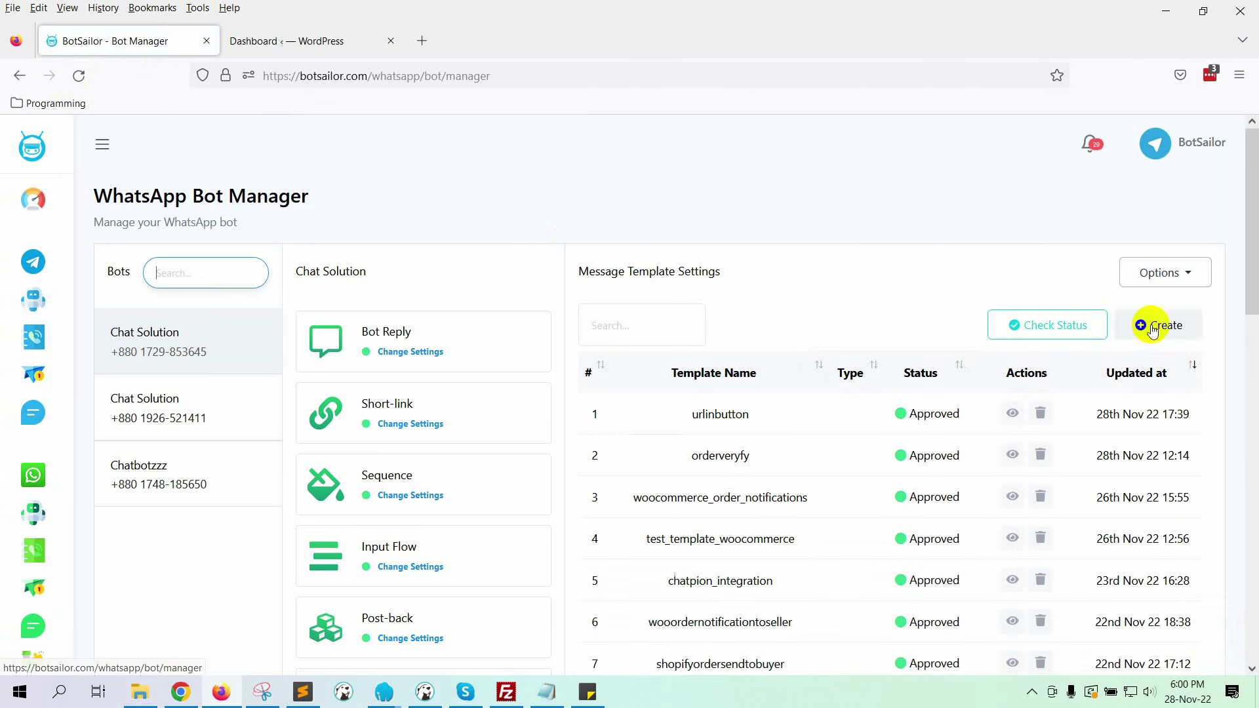
click(1155, 325)
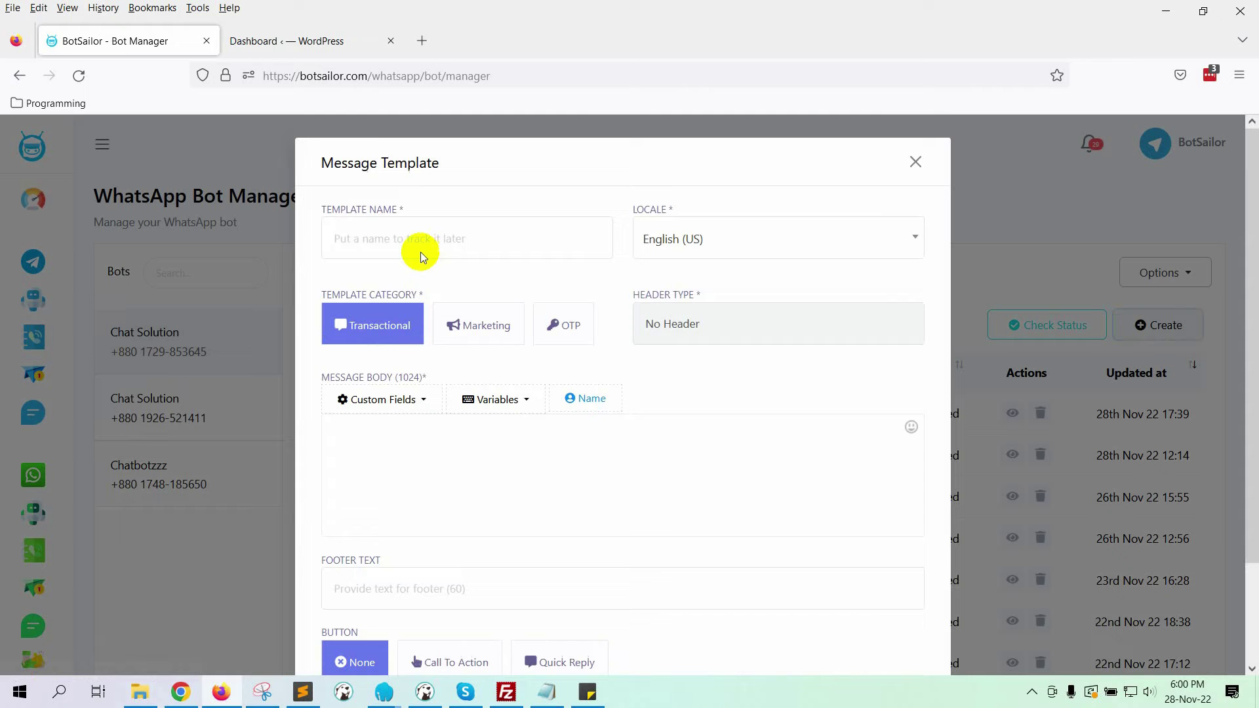
click(418, 253)
text(woocommerc)
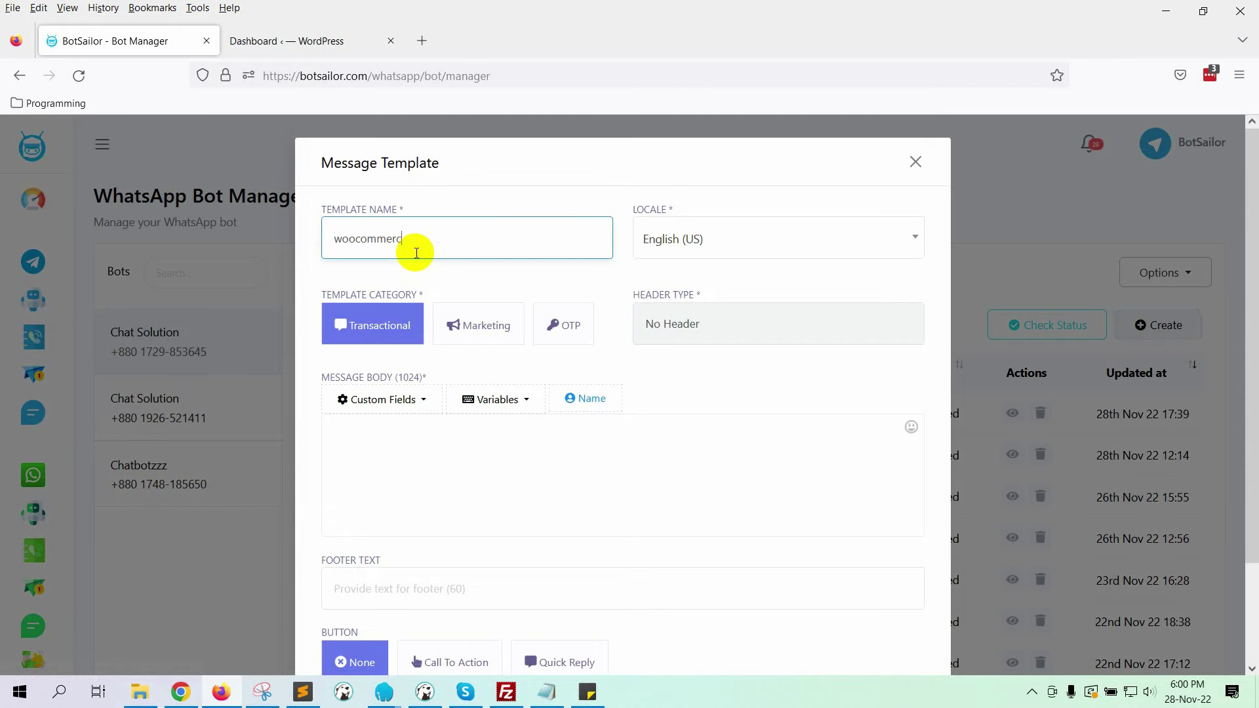
text(eorderstatus)
- Write the body line 'Your order {orderid} has been updated.' using the orderid variable
click(439, 492)
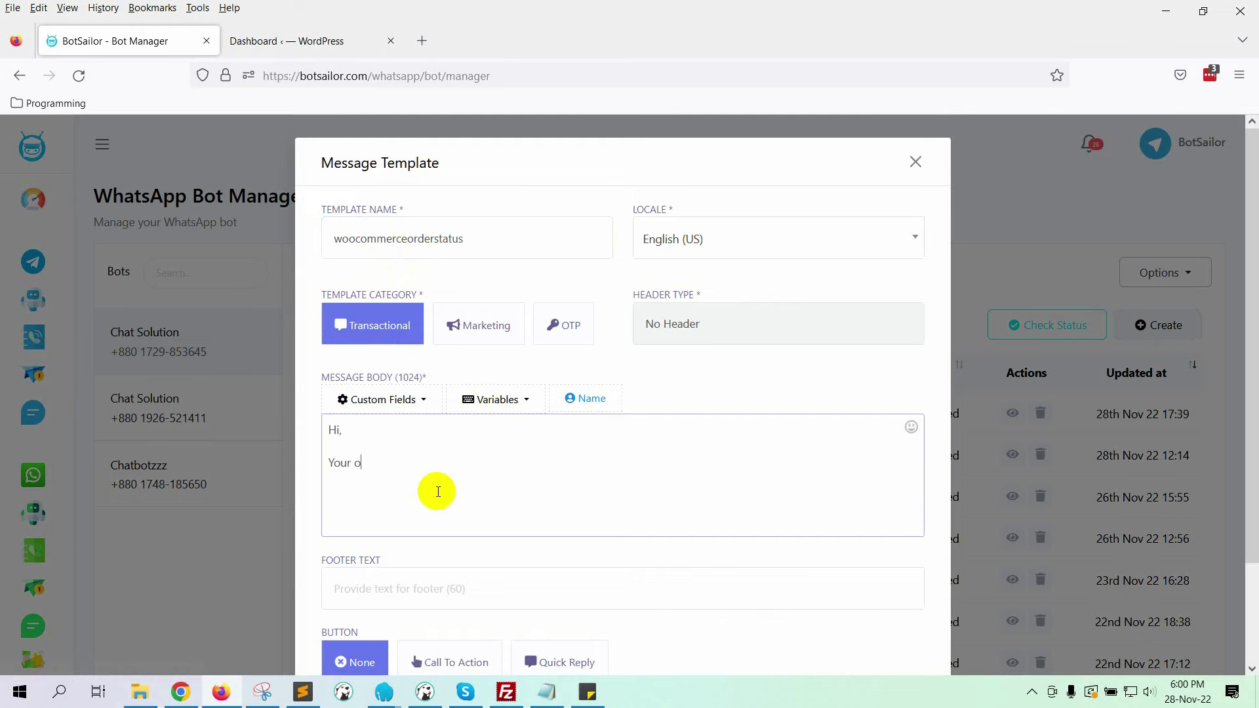
click(485, 403)
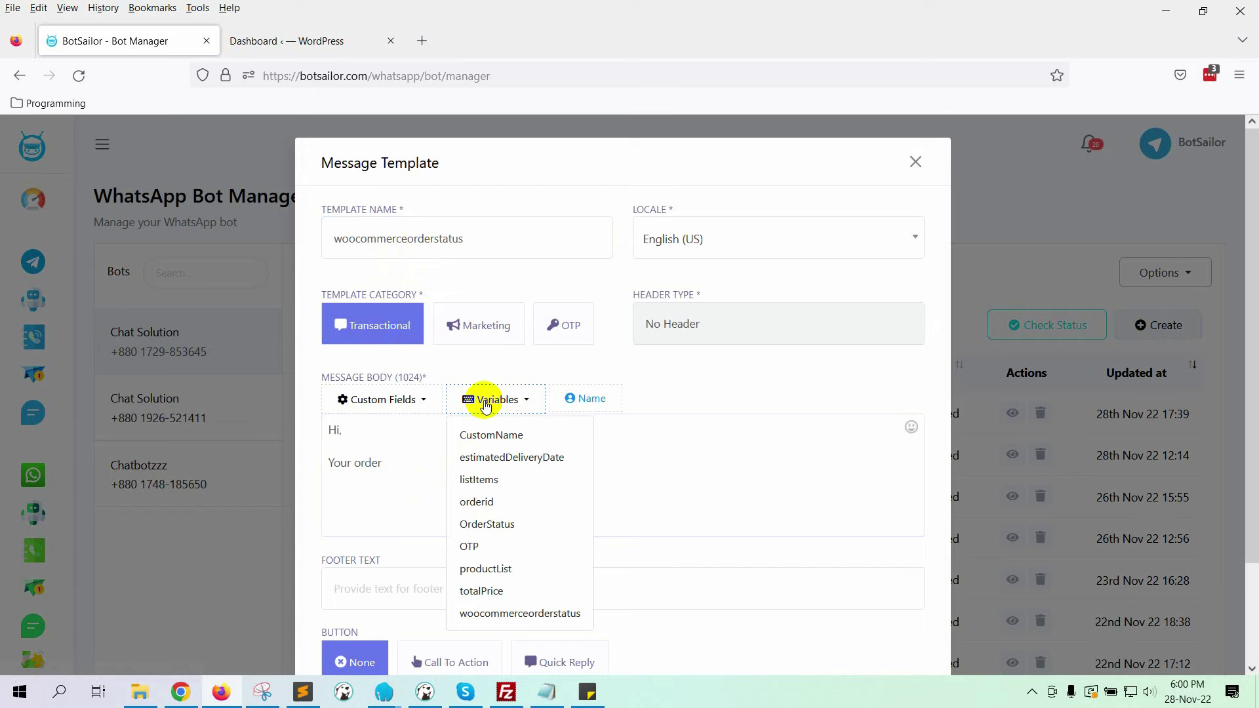
click(483, 503)
triple_click(393, 478)
key(BackSpace)
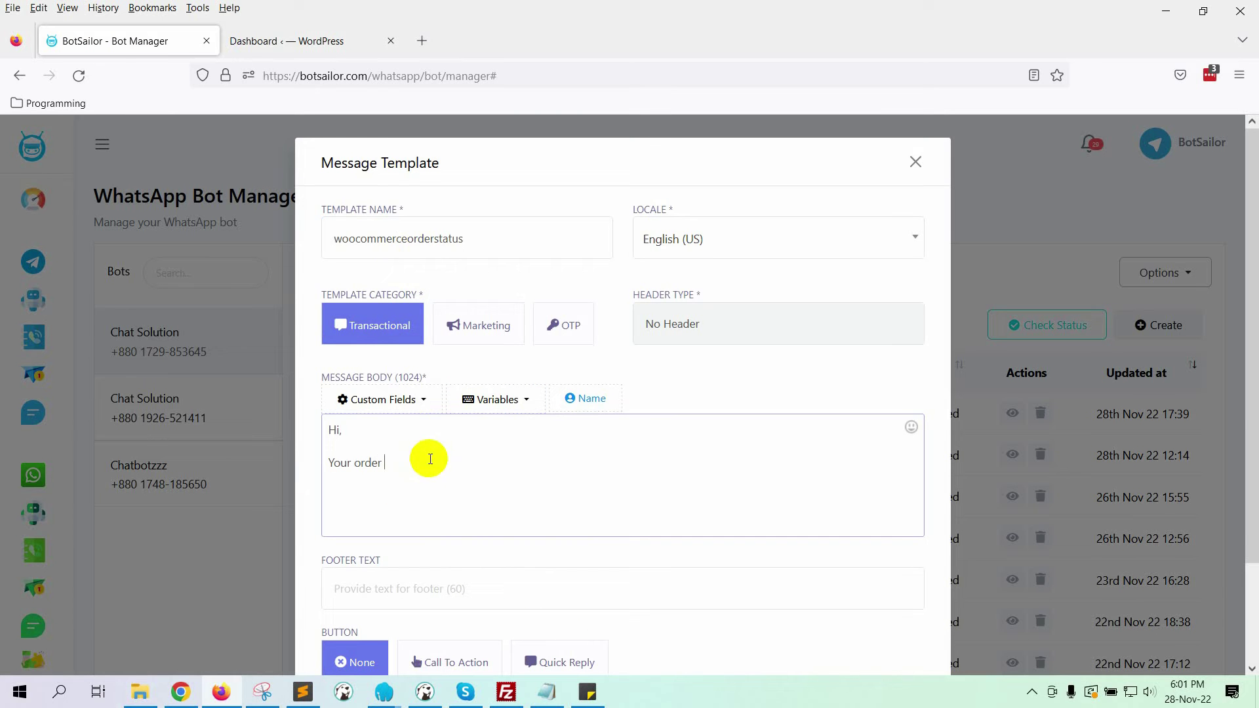
text(#!orderid!#)
text(has been up)
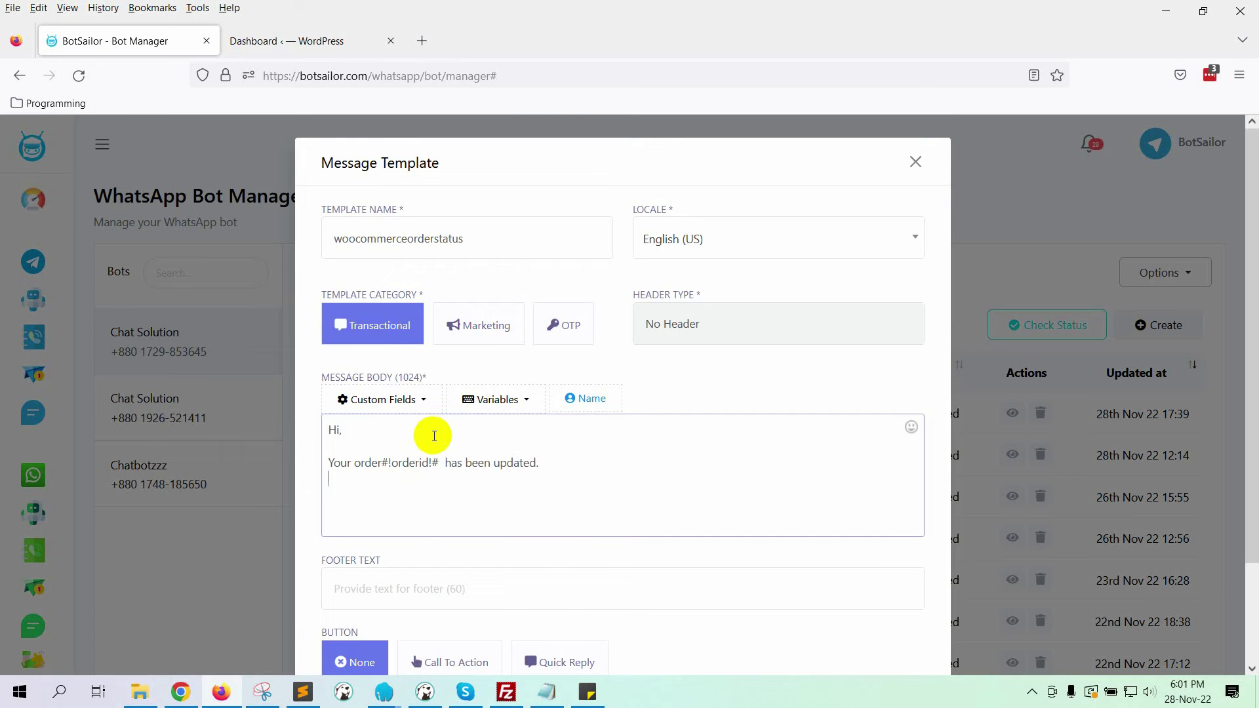
text(dated.)
key(Return)
key(Return)
text(Order Status :)
- Add 'Order Status :' with the status variable, a WhatsApp help line, and 'Thanks'
click(496, 399)
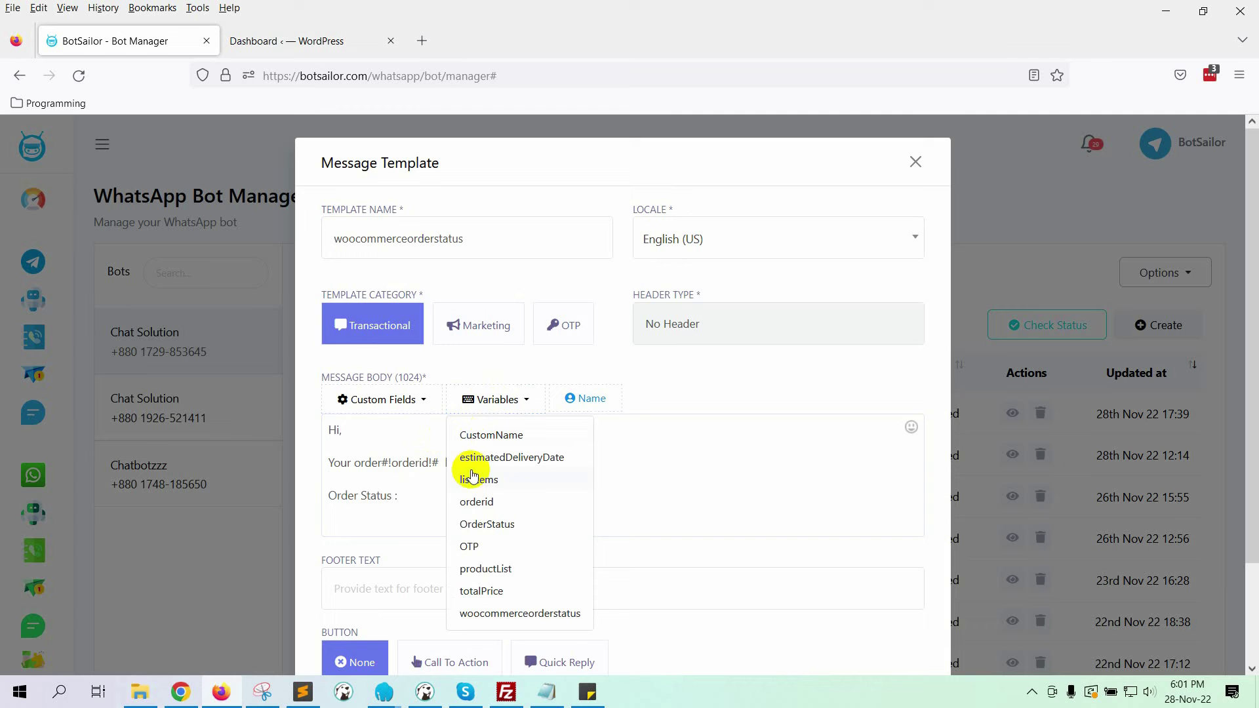
click(519, 613)
triple_click(494, 509)
key(ctrl+x)
click(490, 478)
key(ctrl+v)
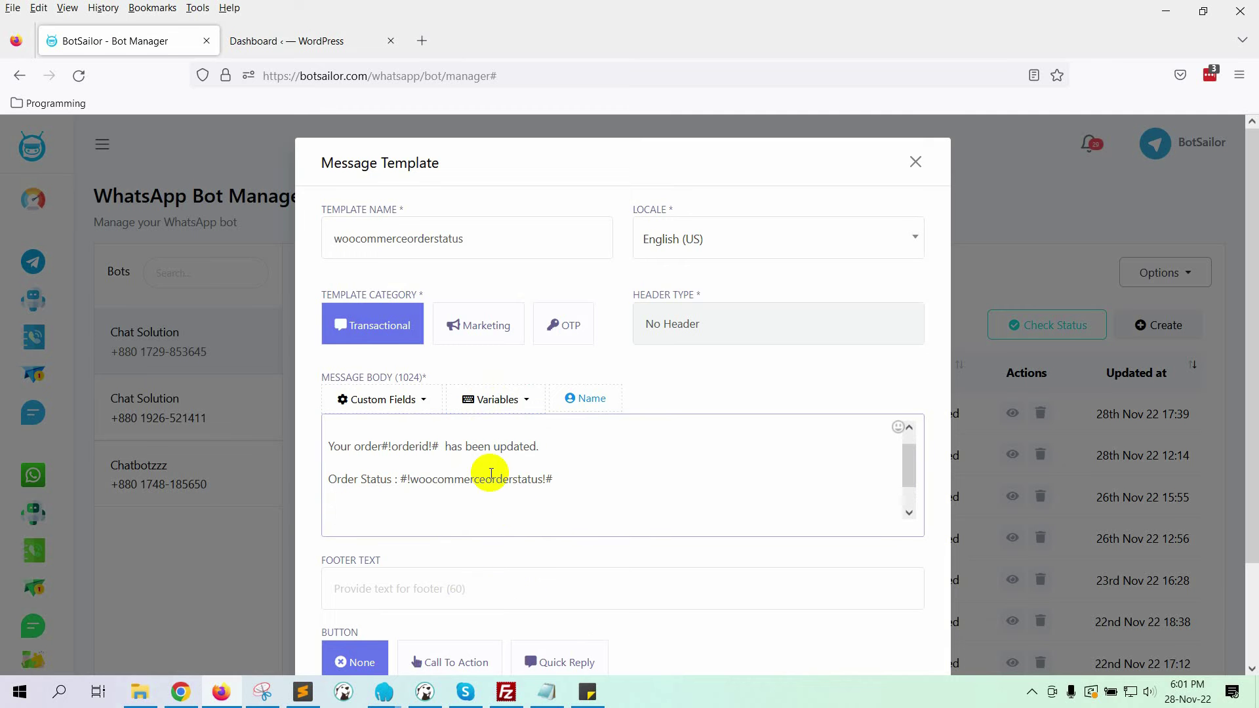
text(you have any question or n)
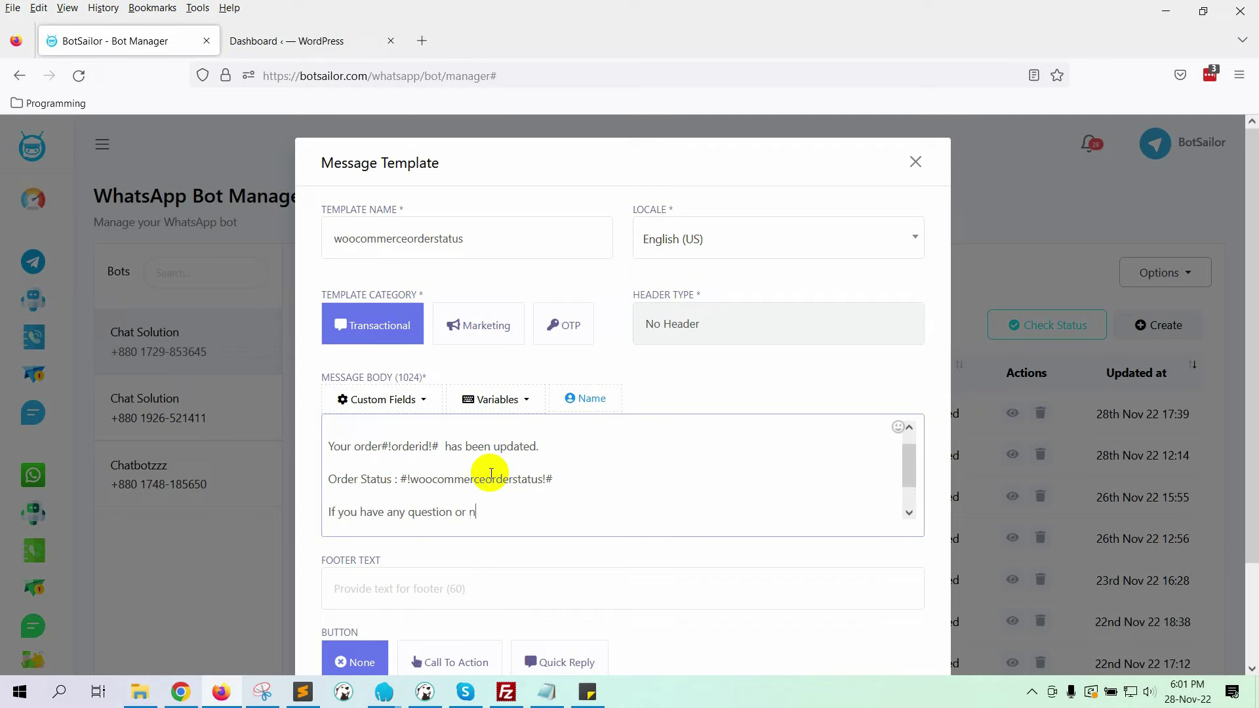
text(eed help, message us here in WhatsApp.)
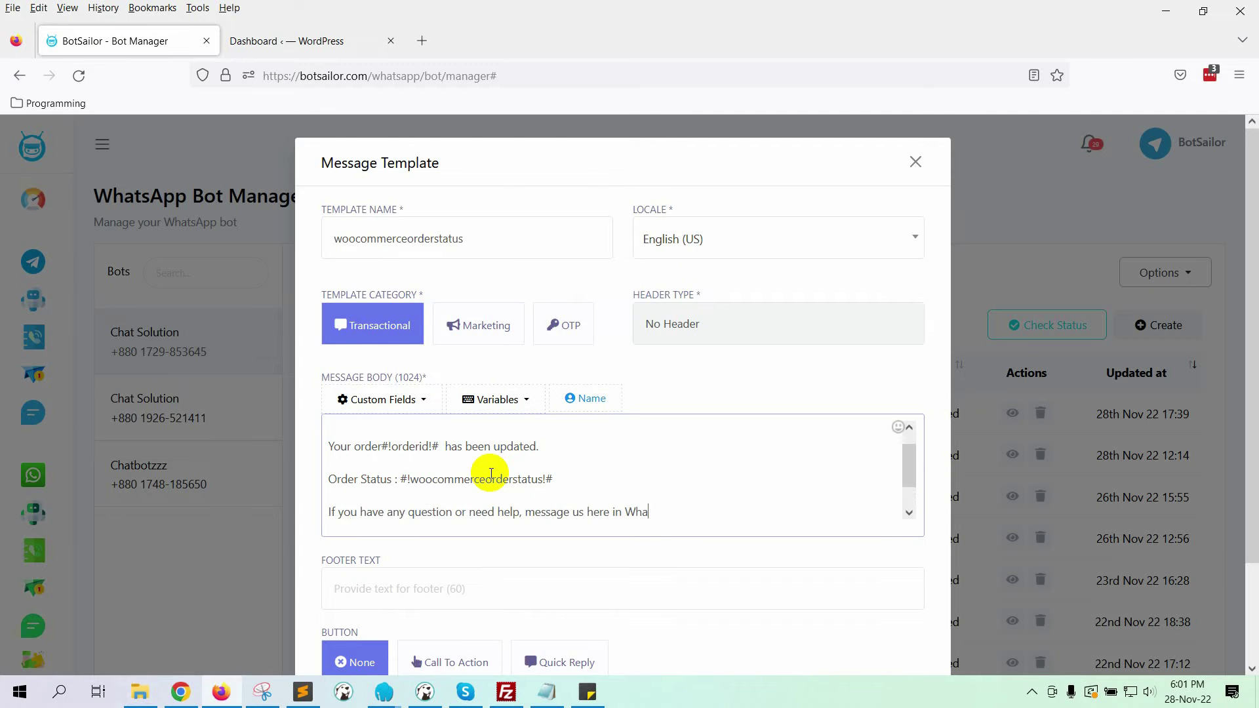
key(Return)
key(Return)
text(Thanks)
- Save the template and refresh its status until it shows Approved
scroll(389, 598, down, 2)
click(377, 618)
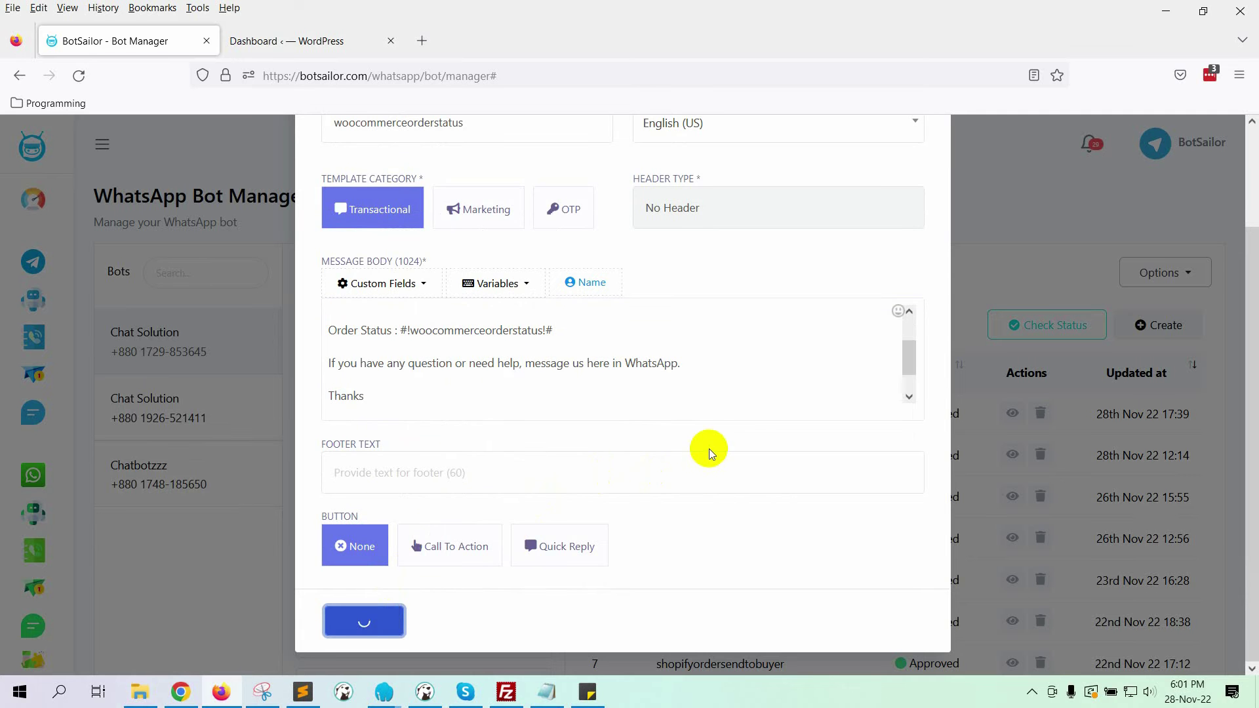
click(925, 156)
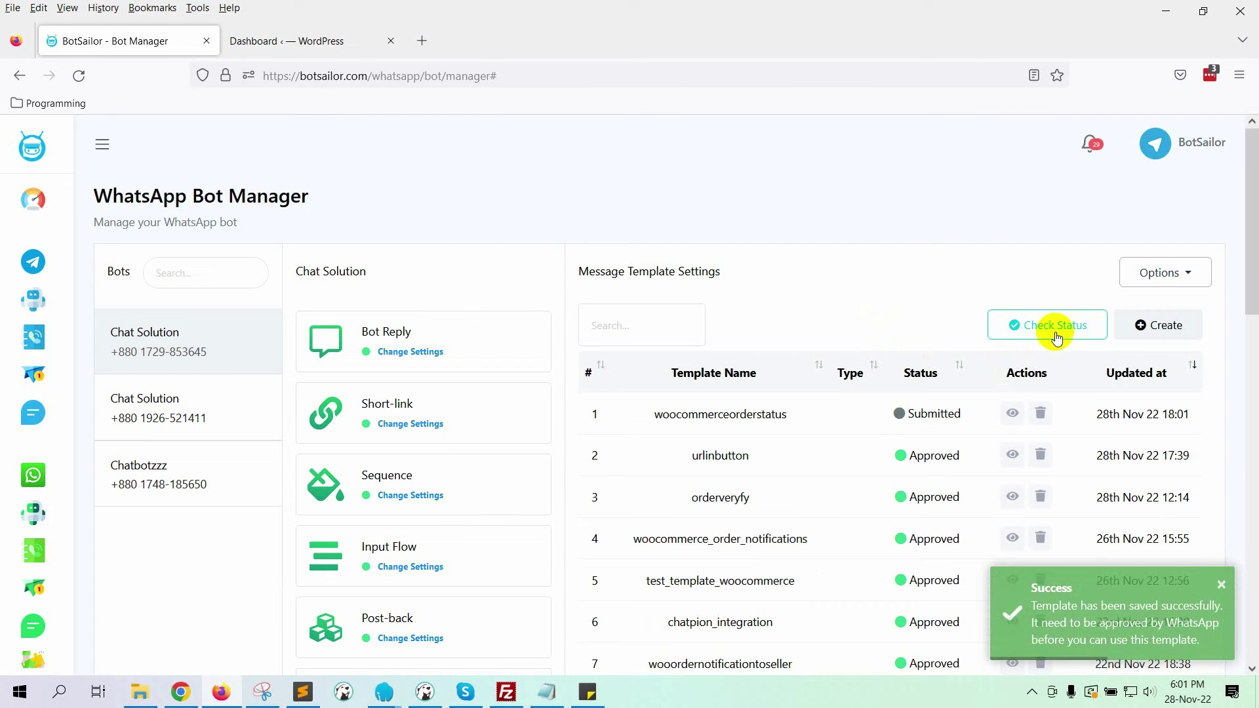
click(1048, 327)
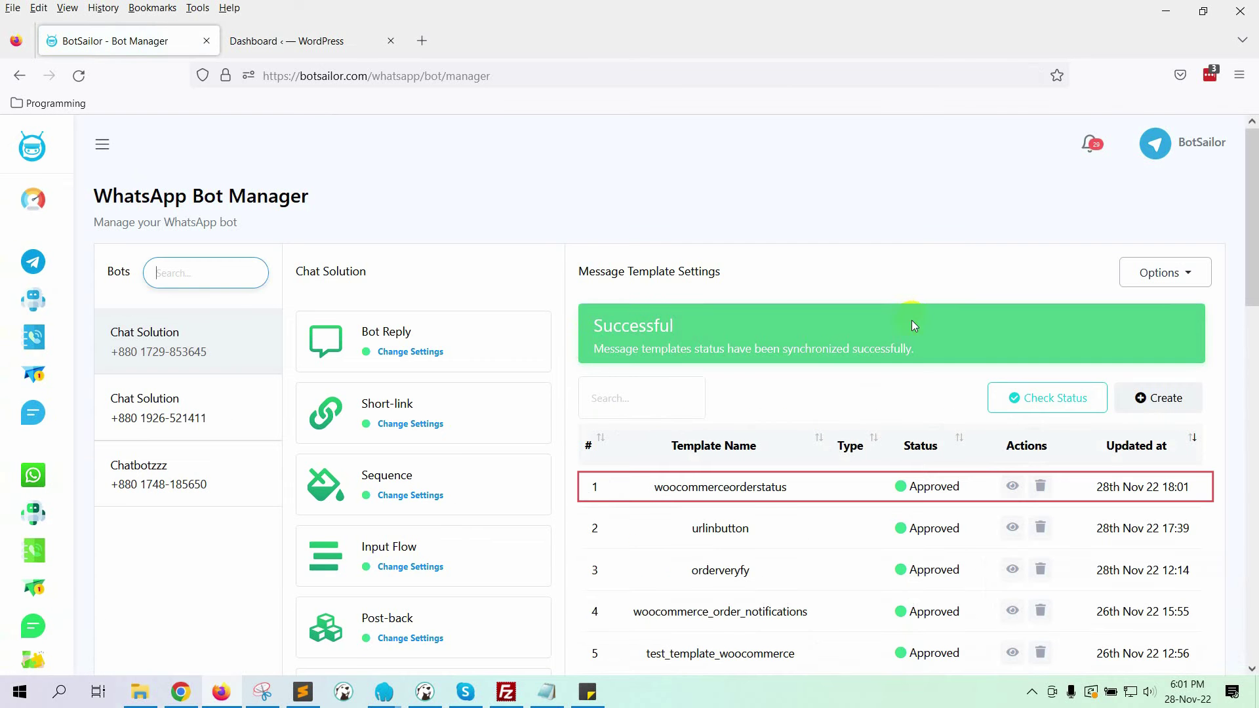
- Start a new WhatsApp webhook workflow named WooCommerceOrderStatusChange
click(108, 158)
scroll(78, 426, down, 4)
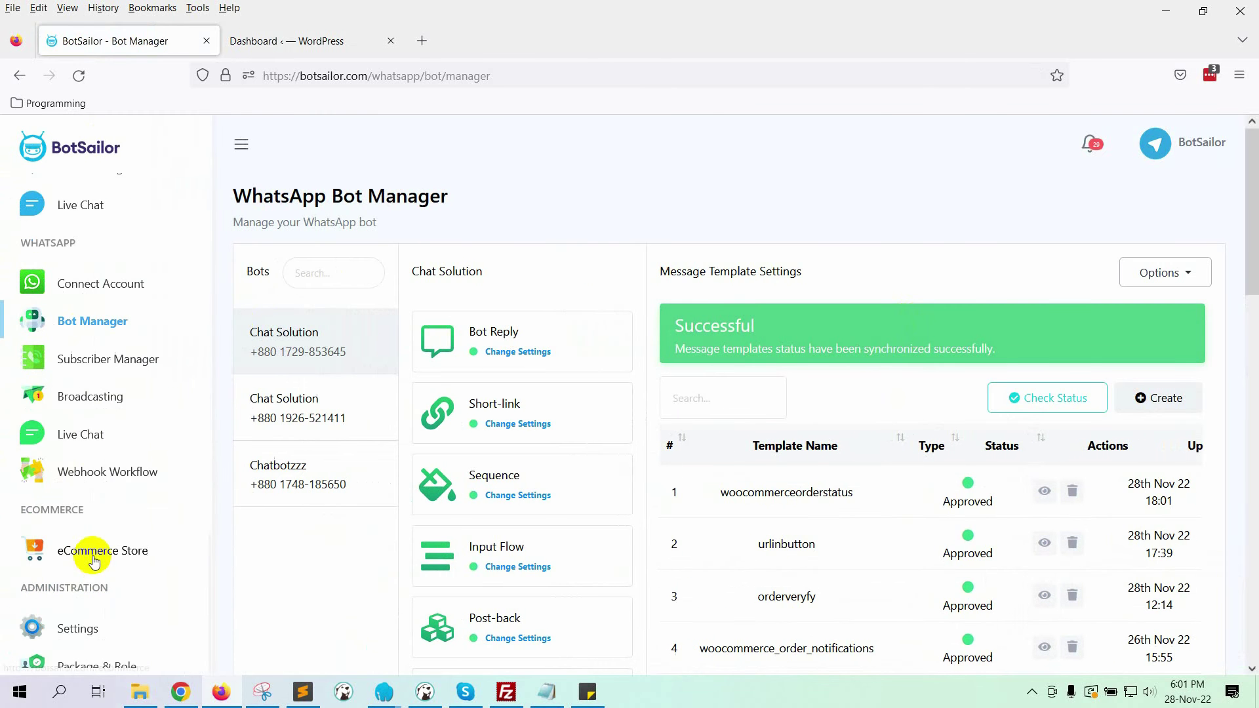
click(108, 483)
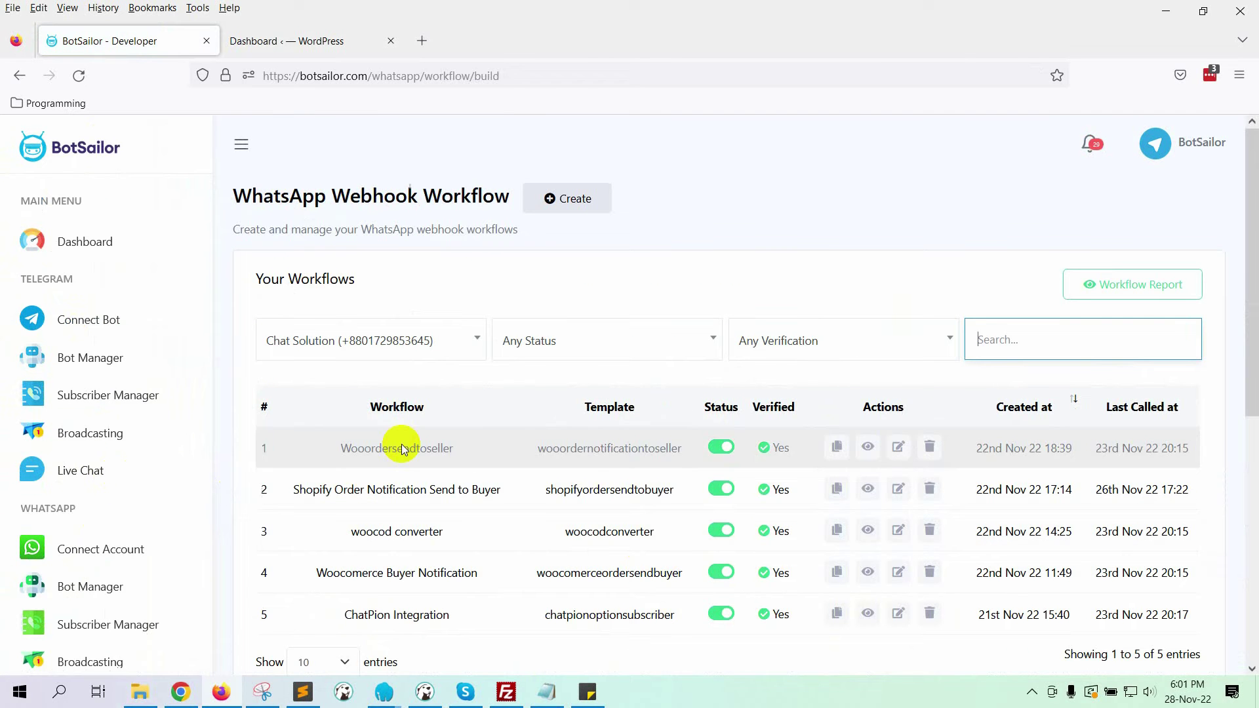
click(559, 202)
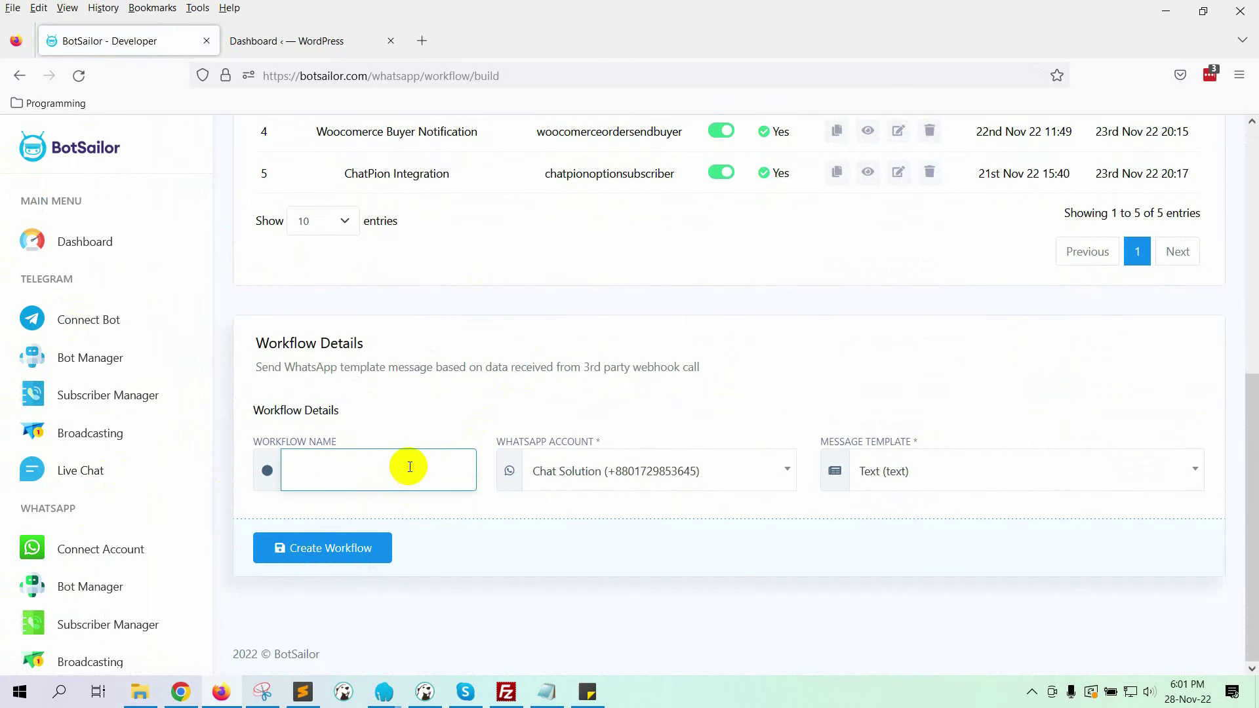
text(WooCommerceOrderStatusChange)
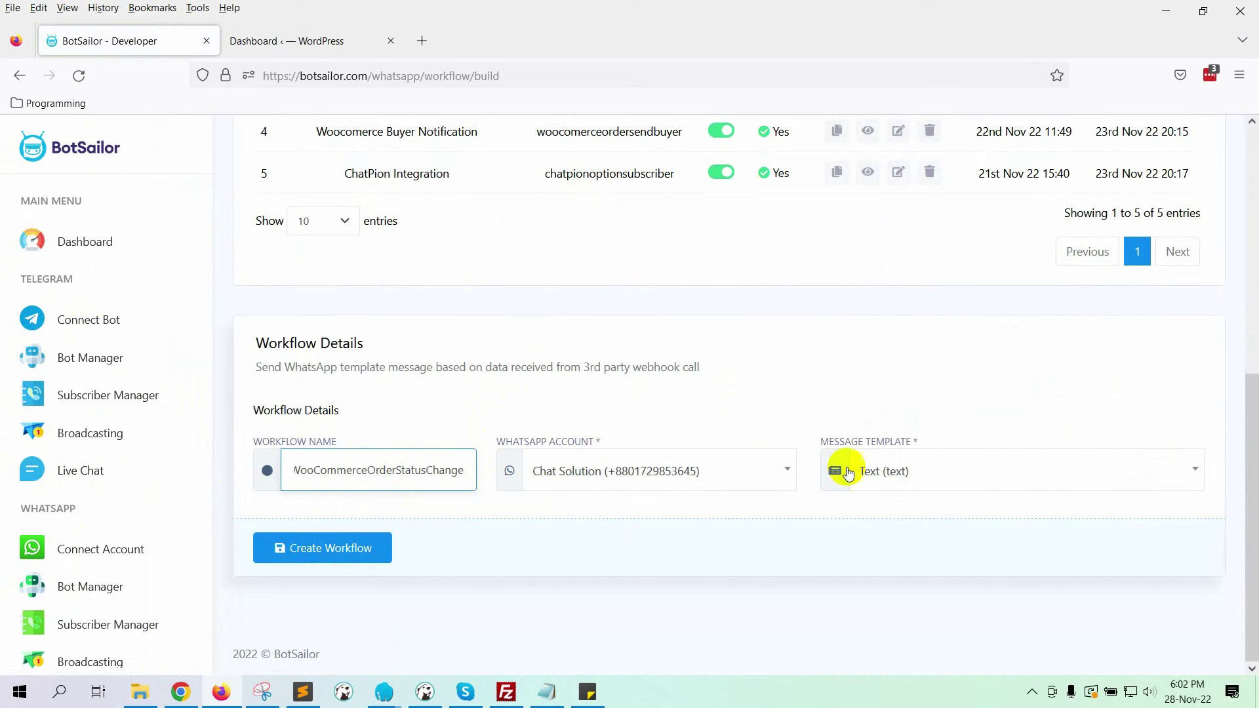
- Assign the woocommerceorderstatus template, create the workflow and copy its callback URL
click(886, 471)
scroll(954, 361, down, 5)
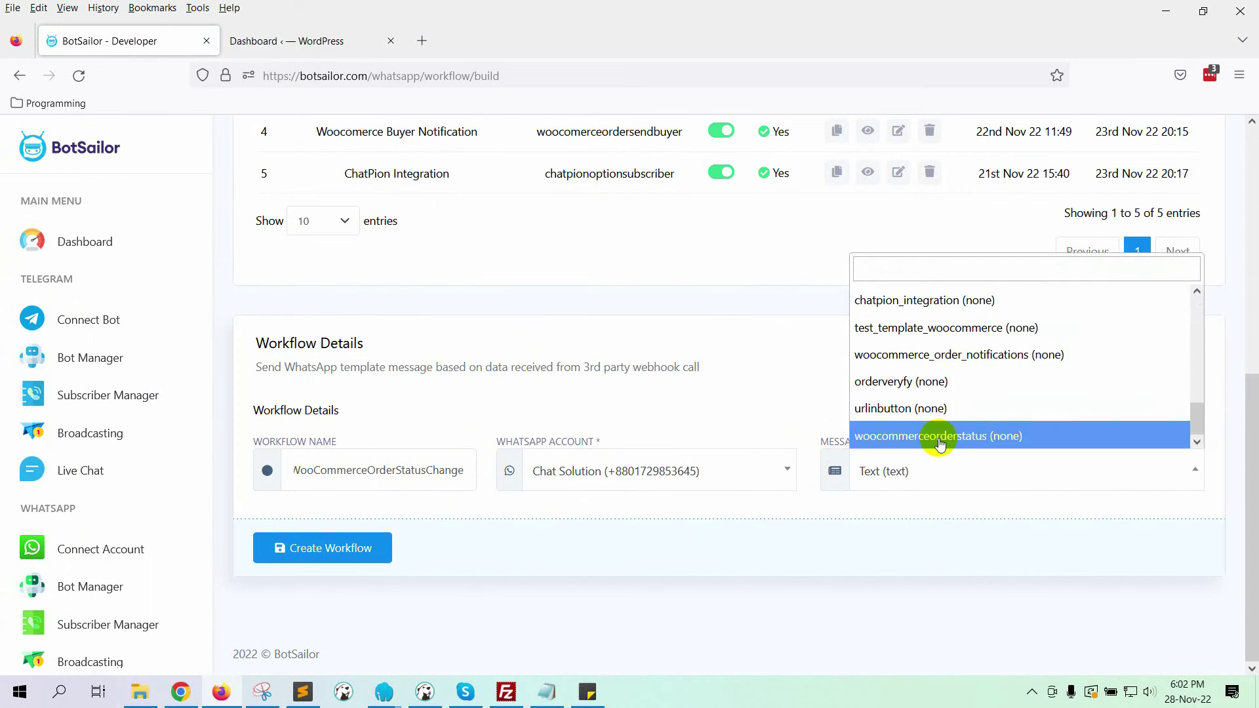
click(978, 438)
click(324, 555)
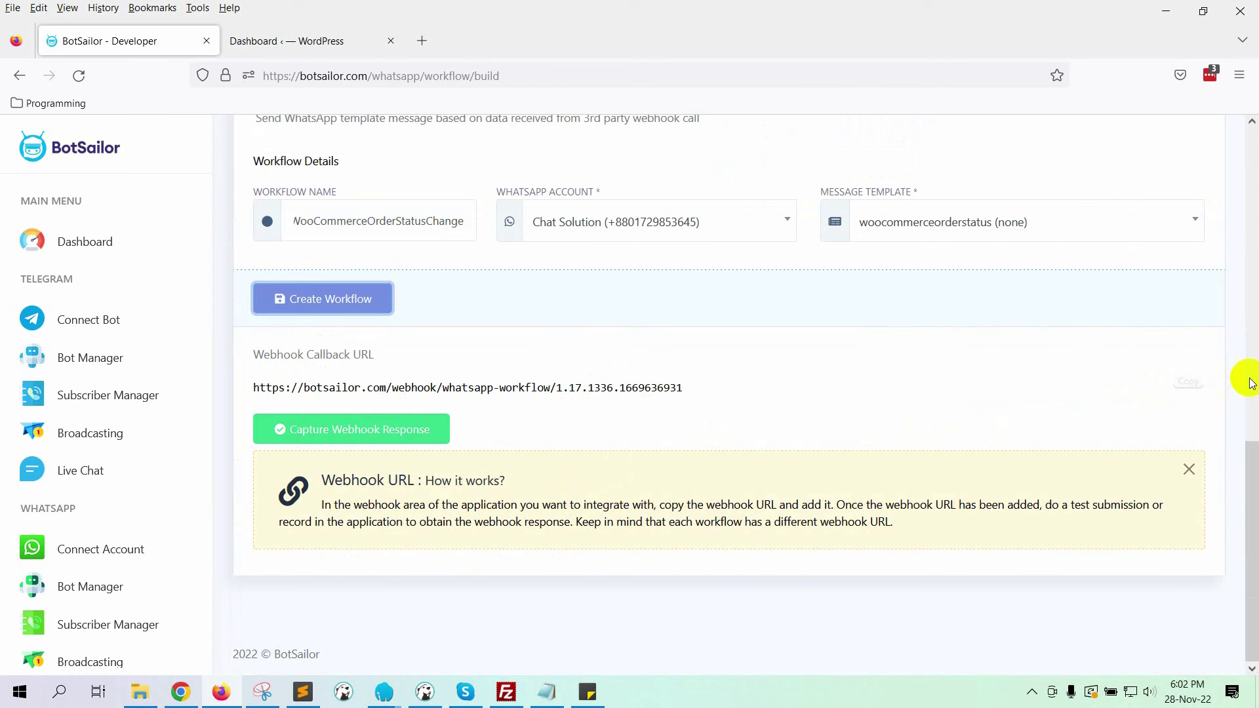
click(1189, 384)
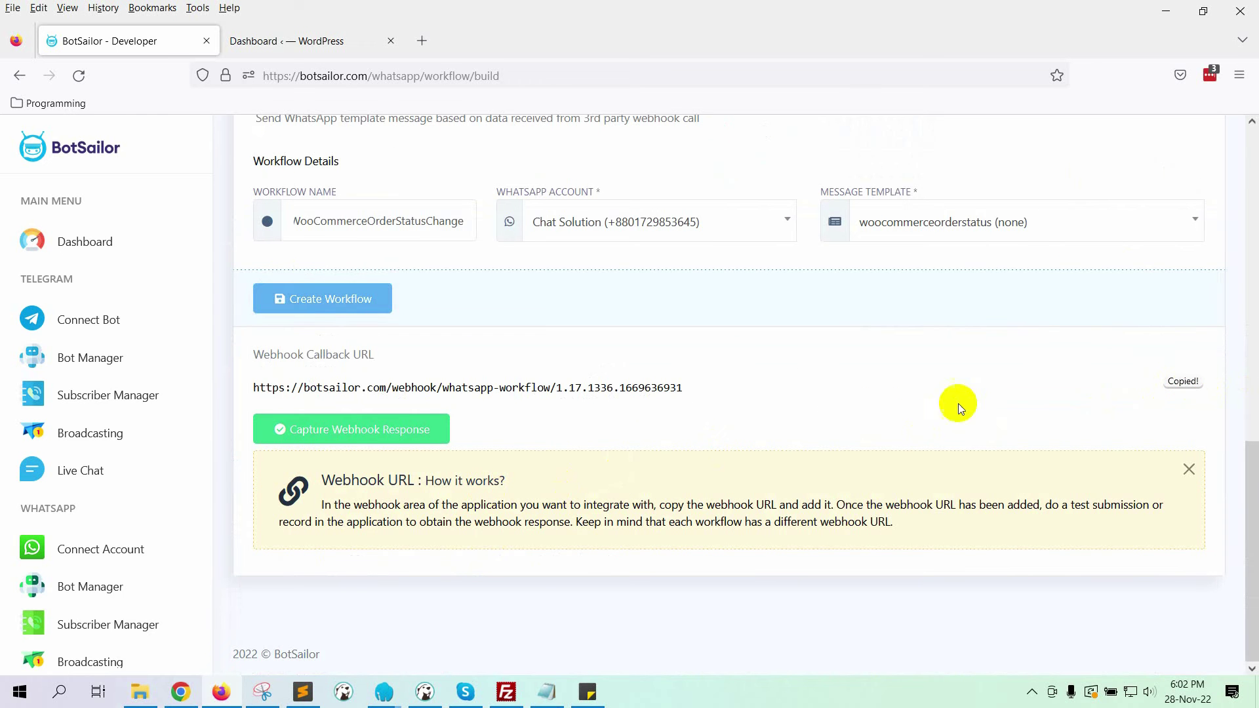
- Go to WooCommerce Settings > Advanced > Webhooks in the WordPress admin
click(279, 45)
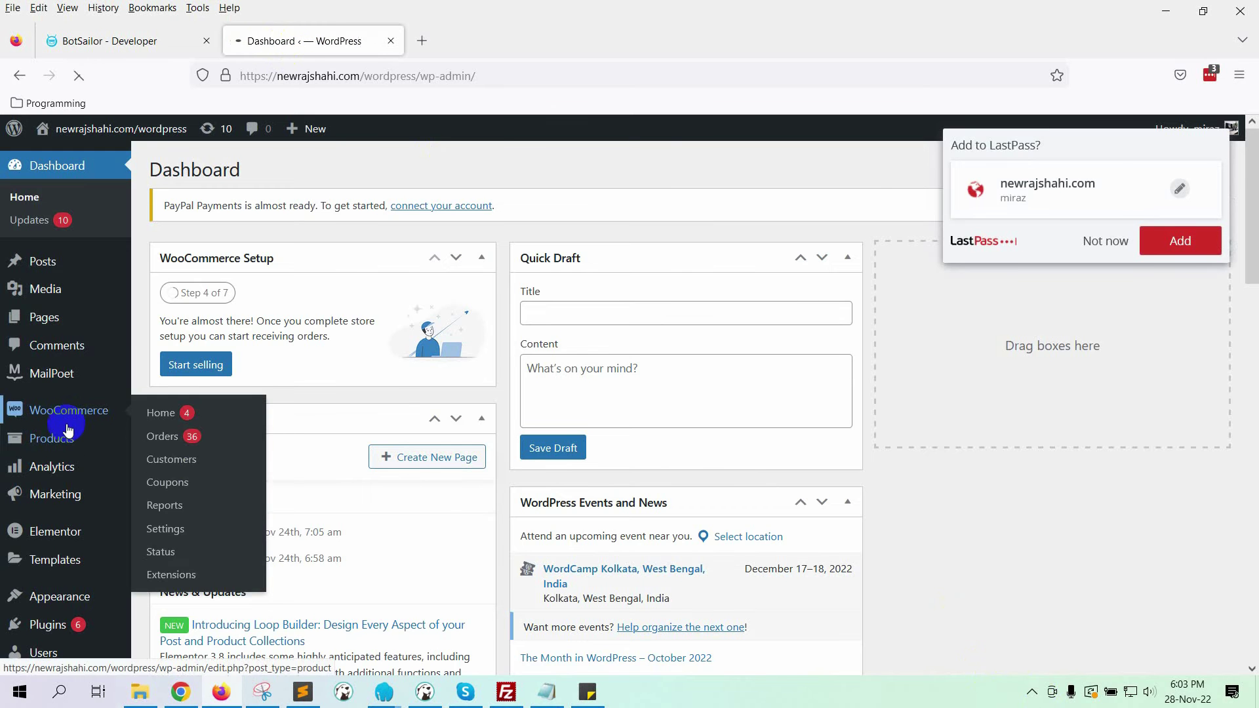
click(39, 411)
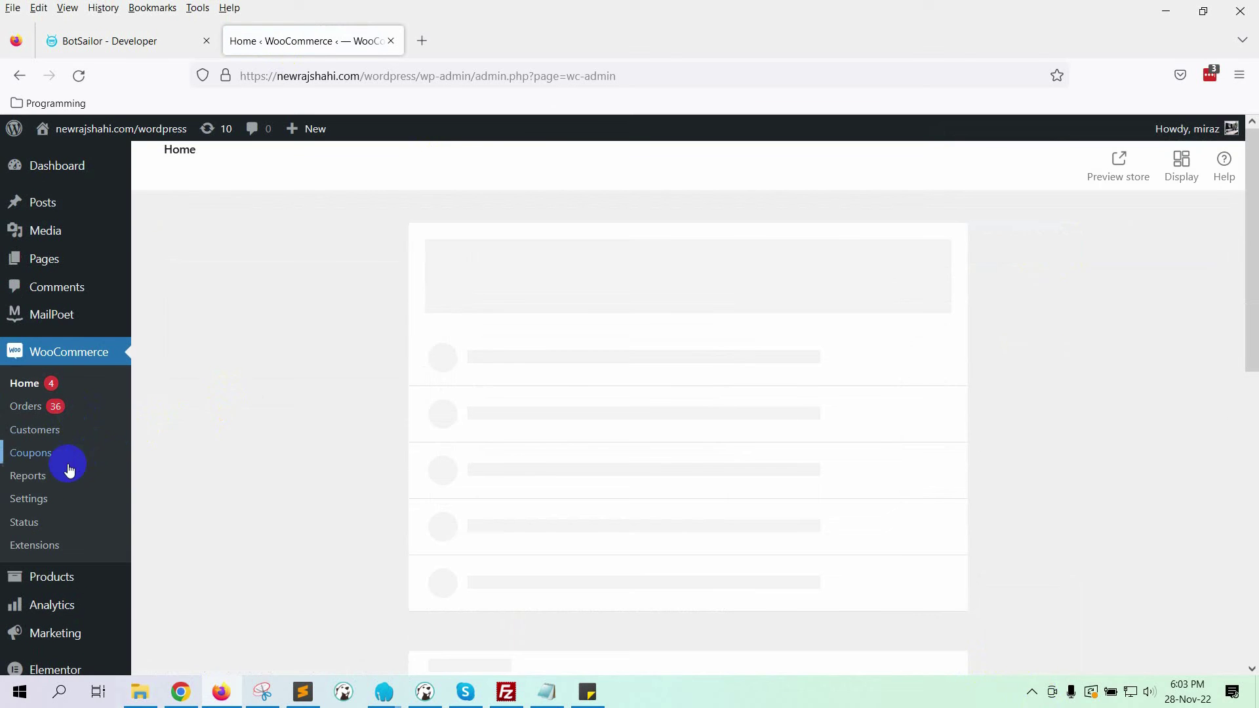
click(40, 504)
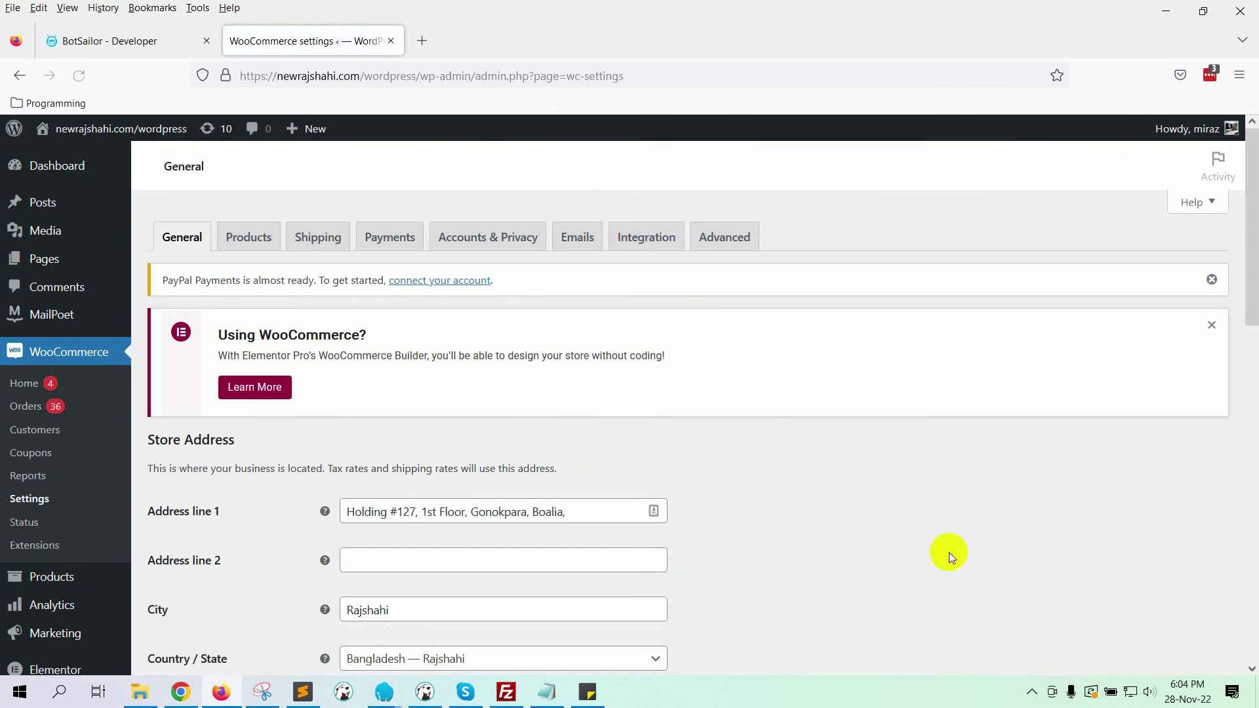
click(724, 238)
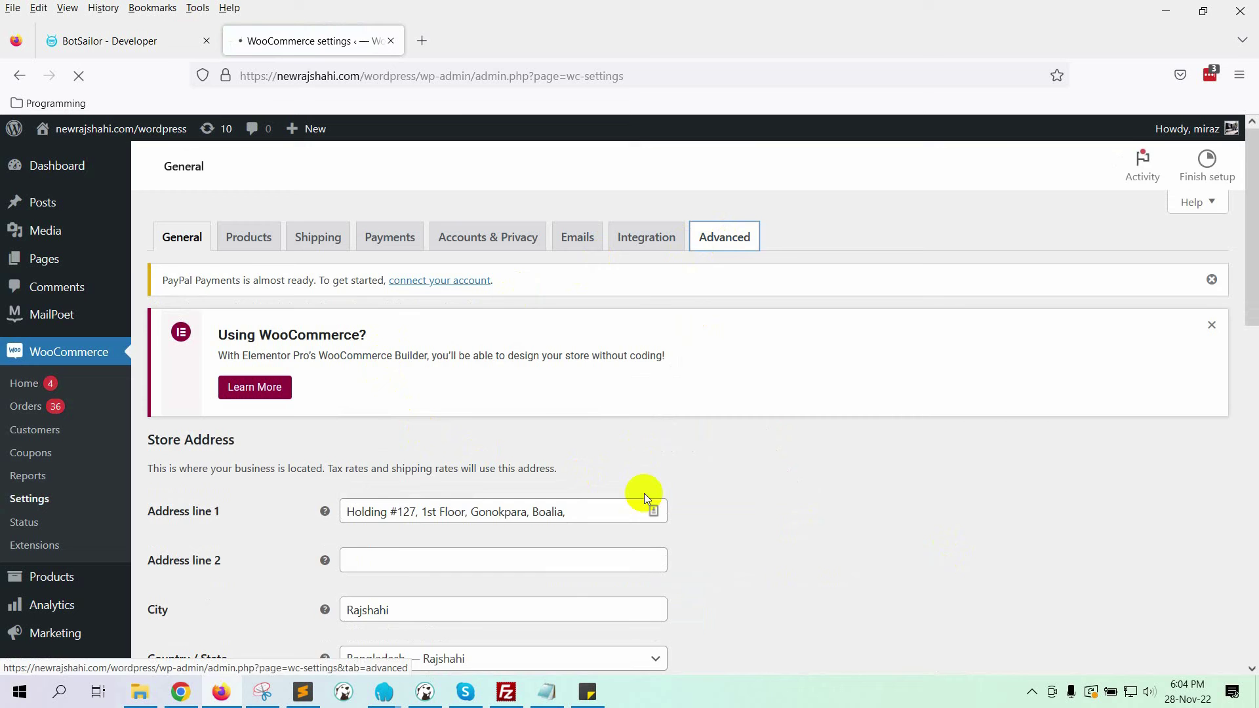
click(282, 434)
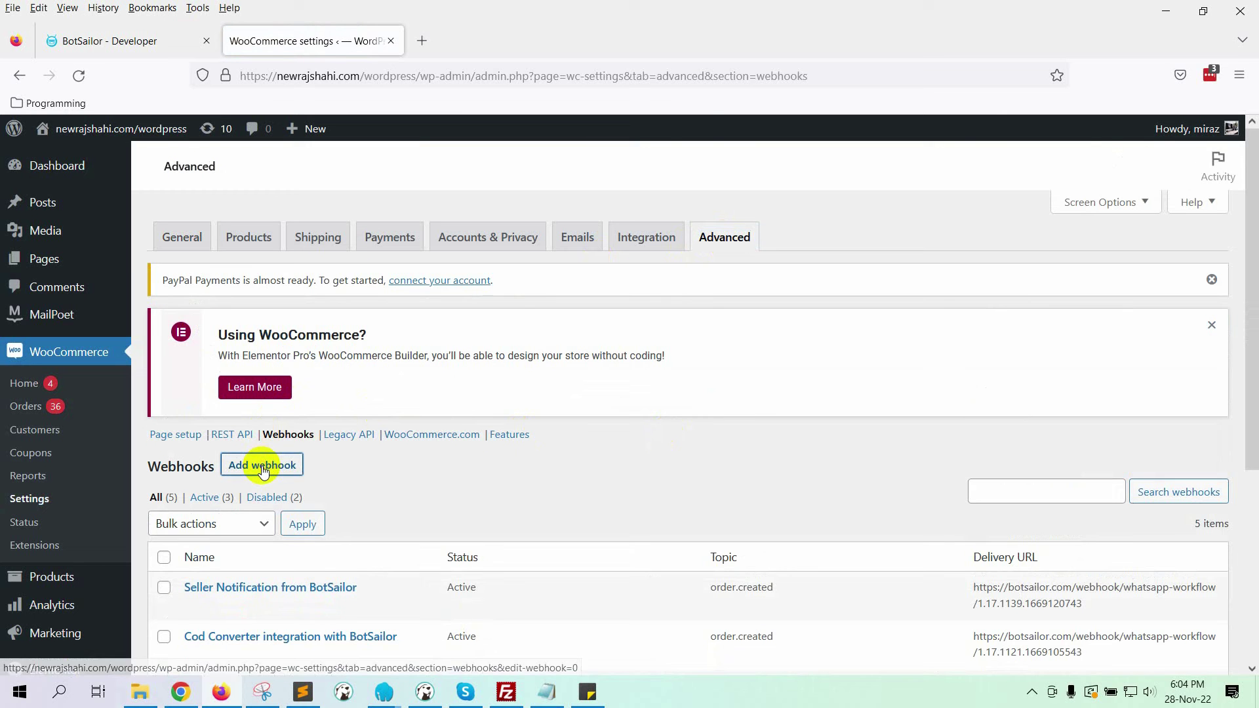
- Add a new webhook named orderchange with status Active
click(261, 466)
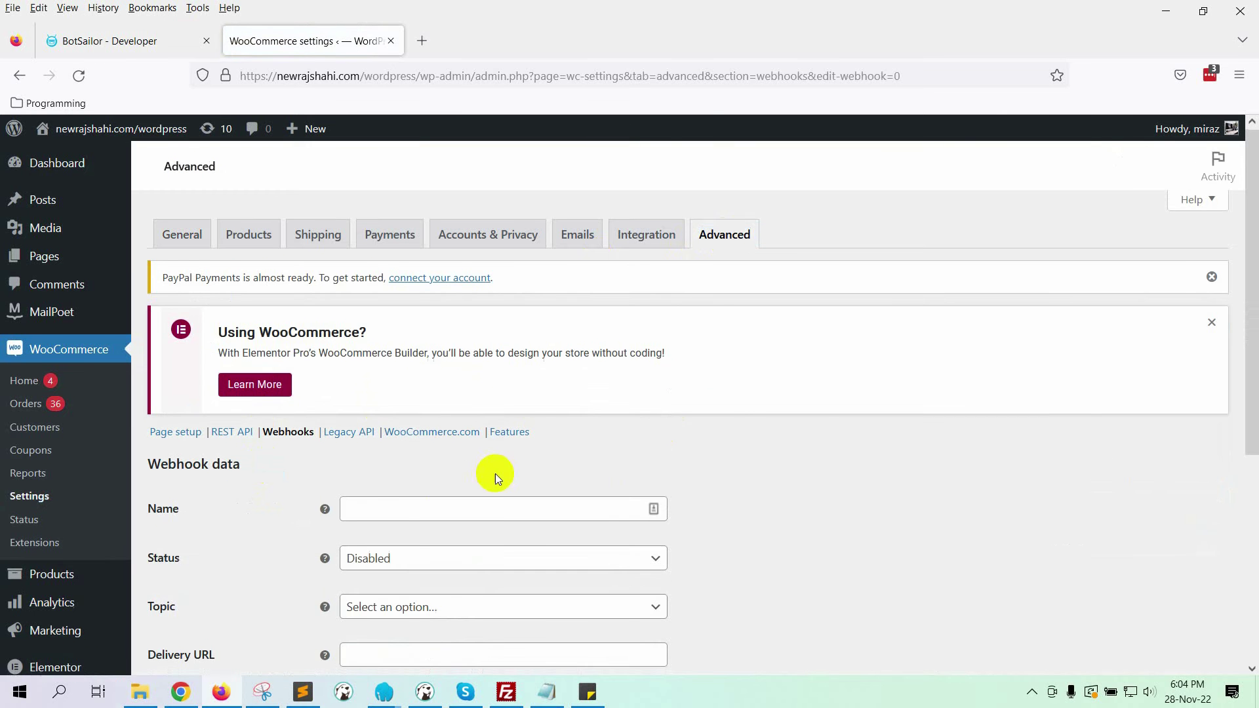
scroll(492, 479, down, 2)
click(457, 420)
text(orderchange)
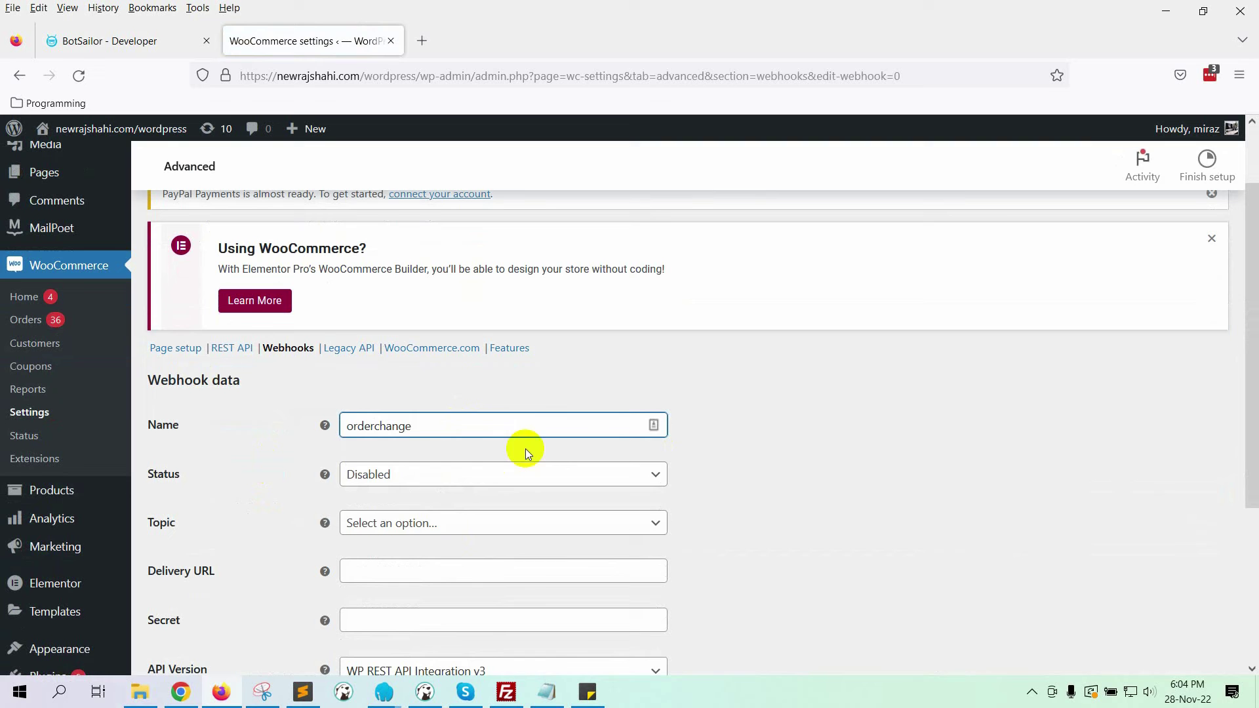
click(504, 475)
click(399, 501)
- Set topic Order updated, paste the BotSailor delivery URL, and save the webhook
click(397, 523)
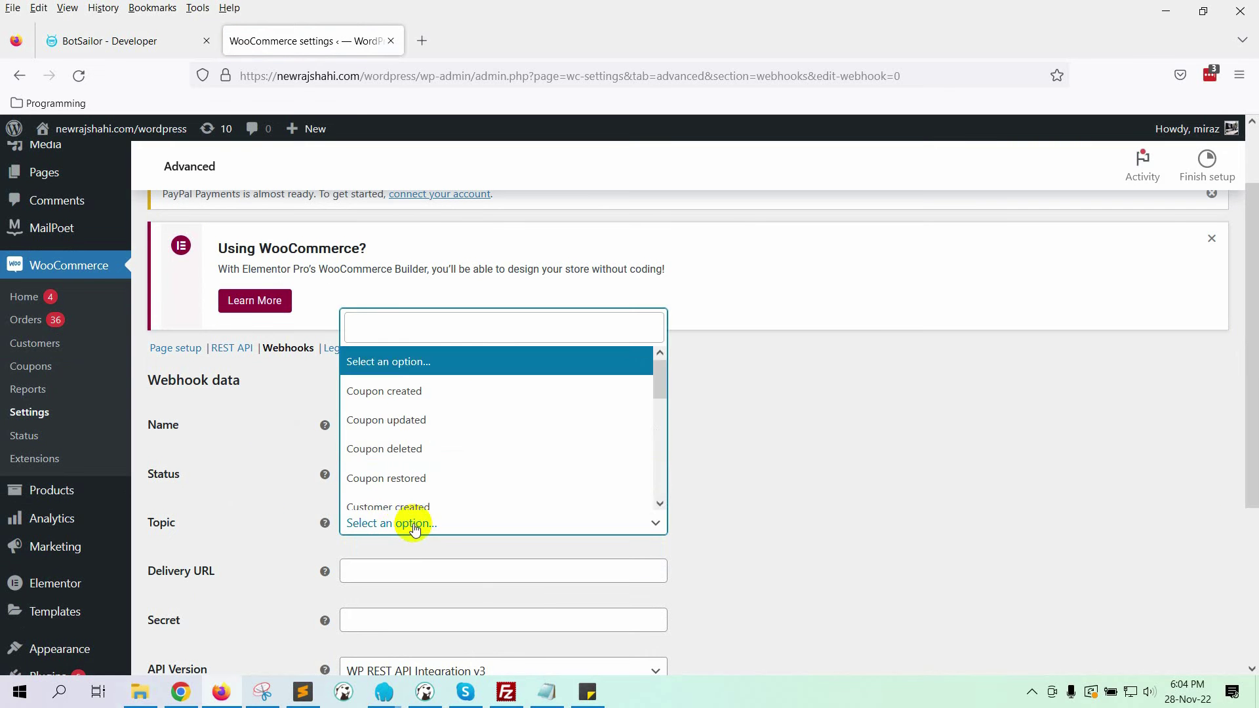
text(order)
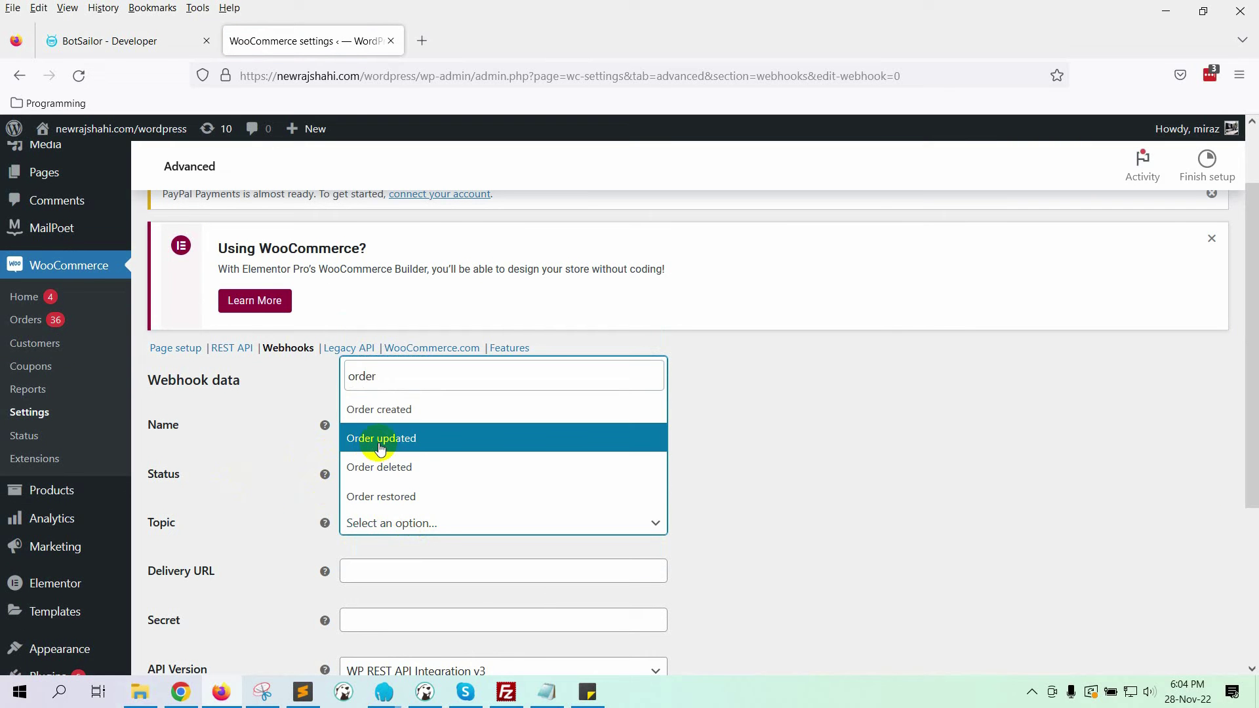
click(512, 448)
scroll(623, 489, down, 3)
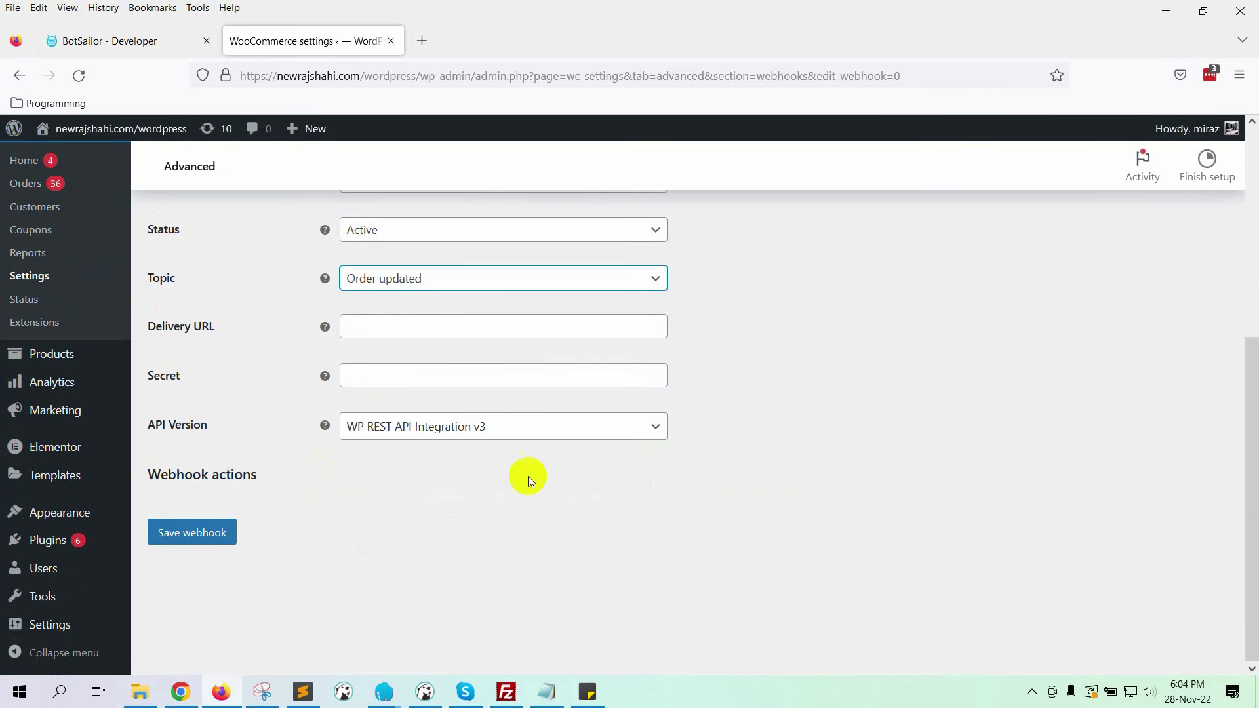
click(445, 326)
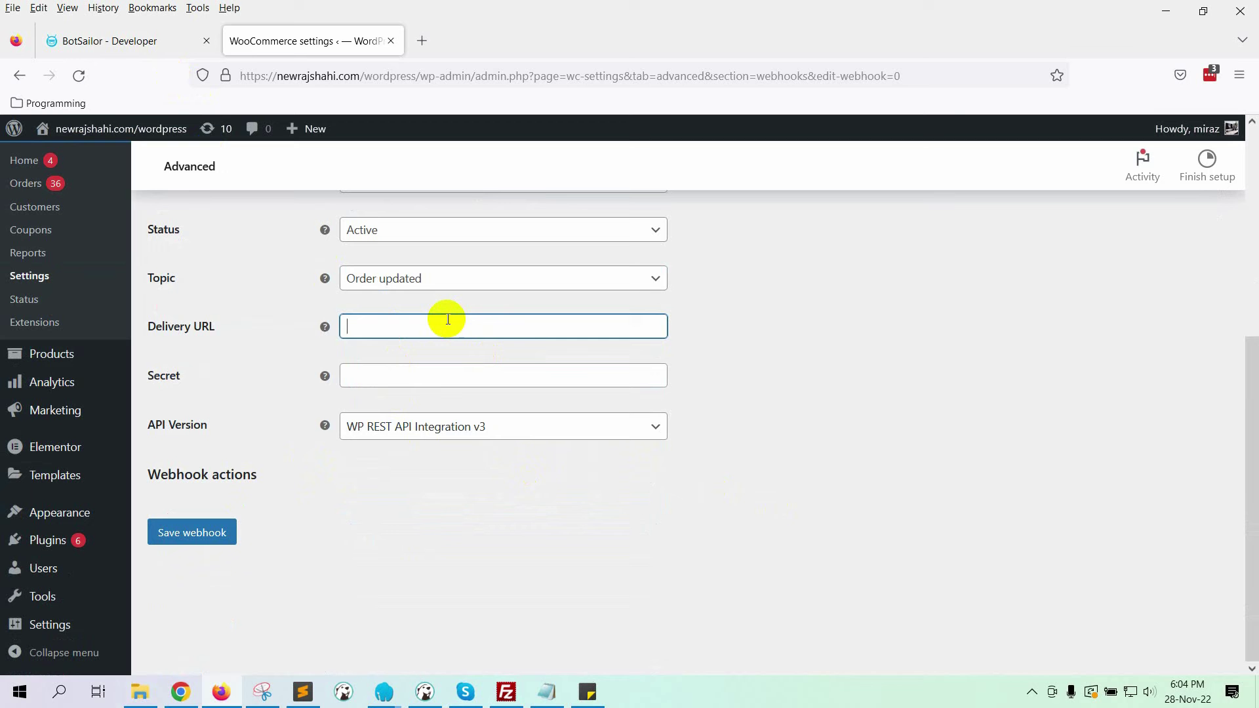
key(ctrl+v)
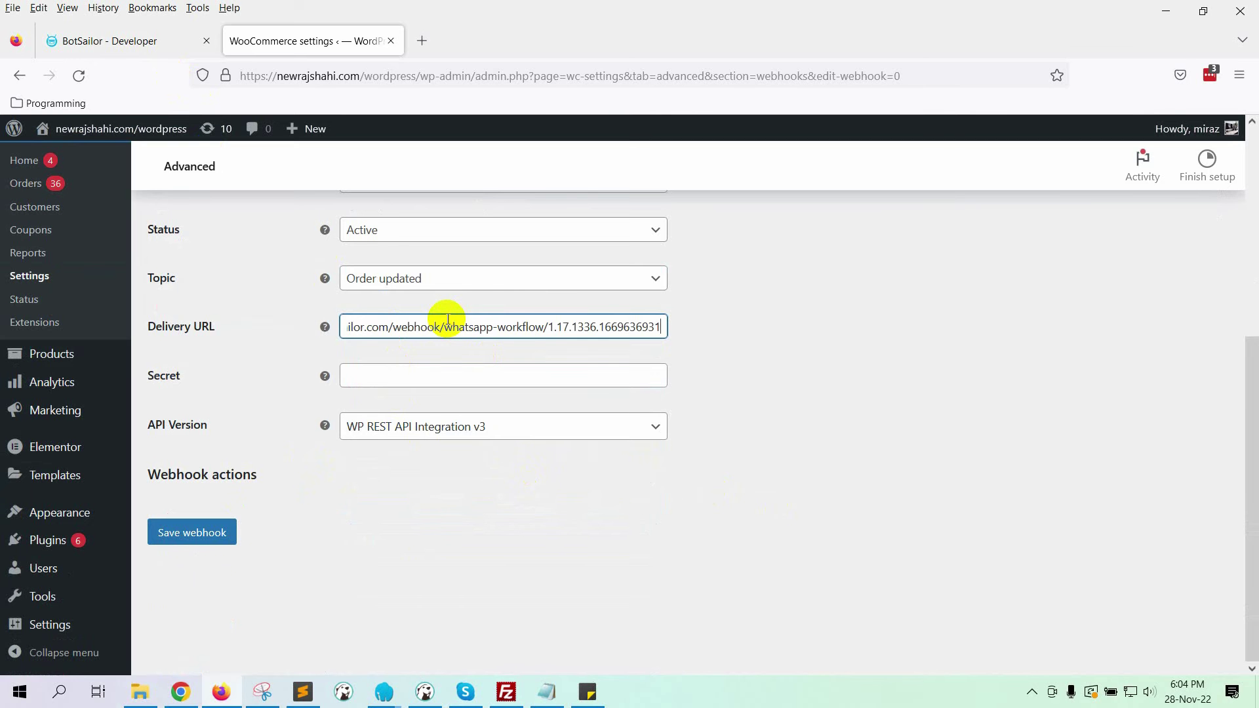
click(195, 536)
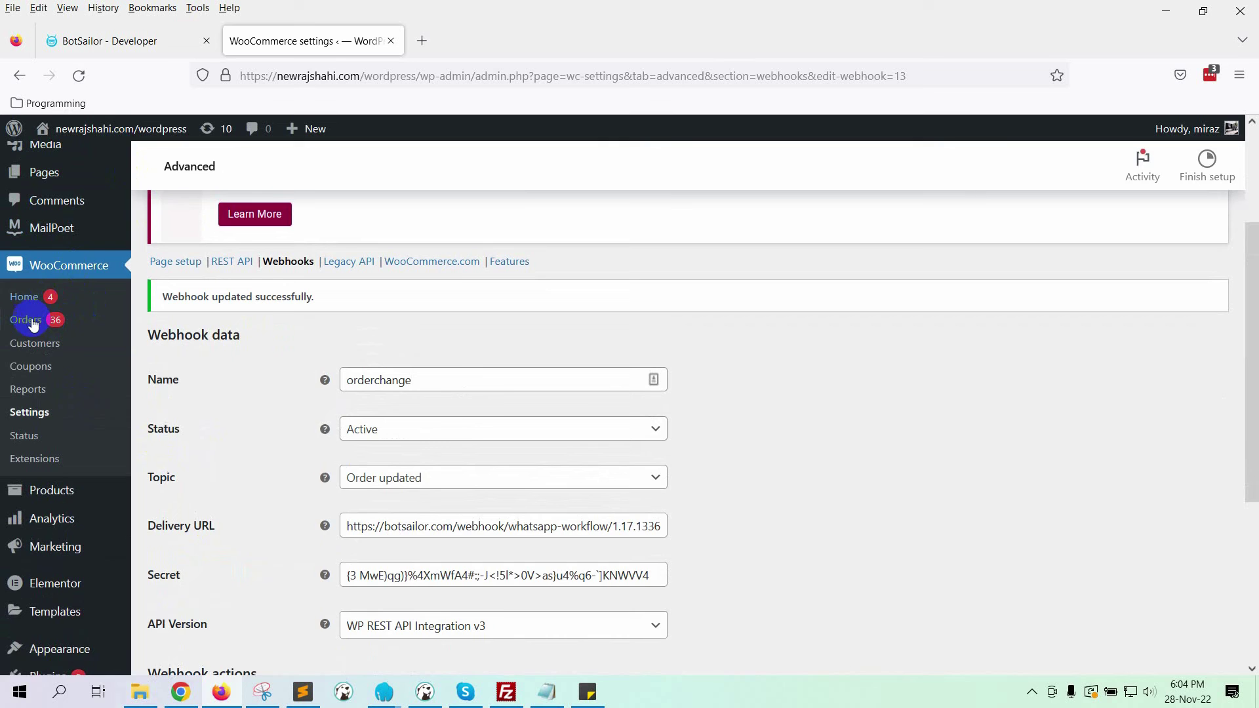
- Back in the BotSailor workflow, start capturing the webhook response
click(112, 47)
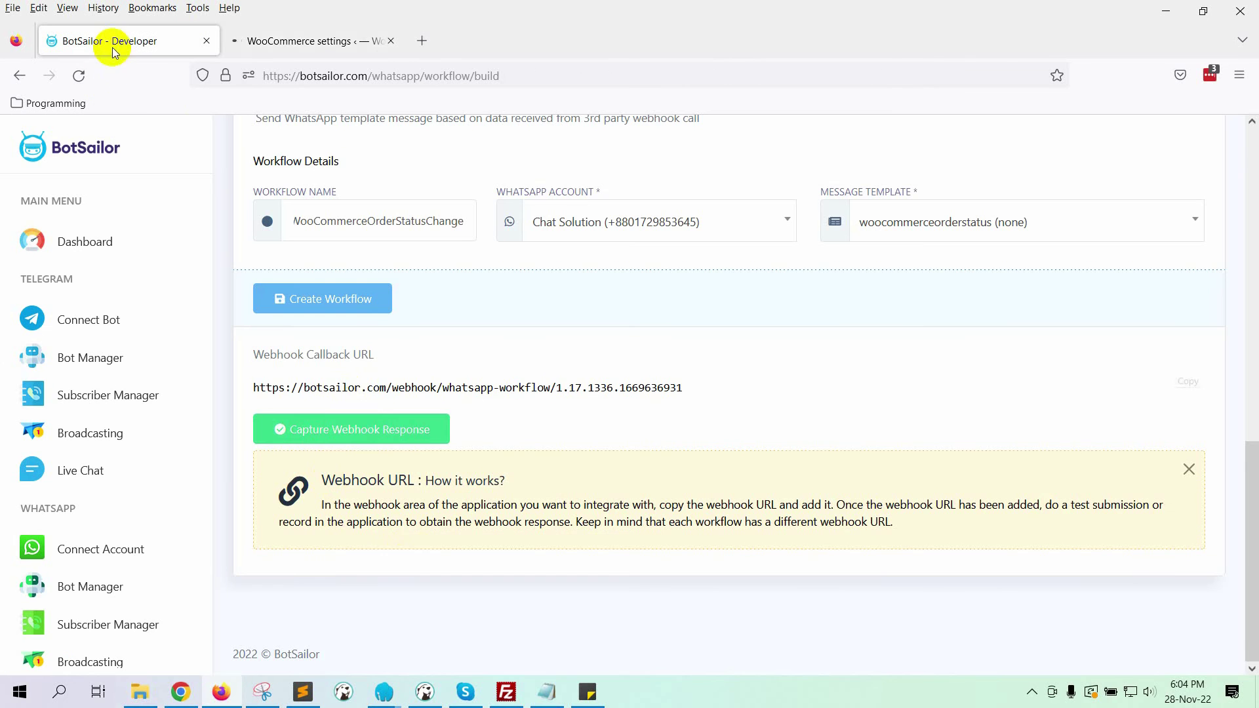
click(358, 428)
scroll(589, 460, down, 6)
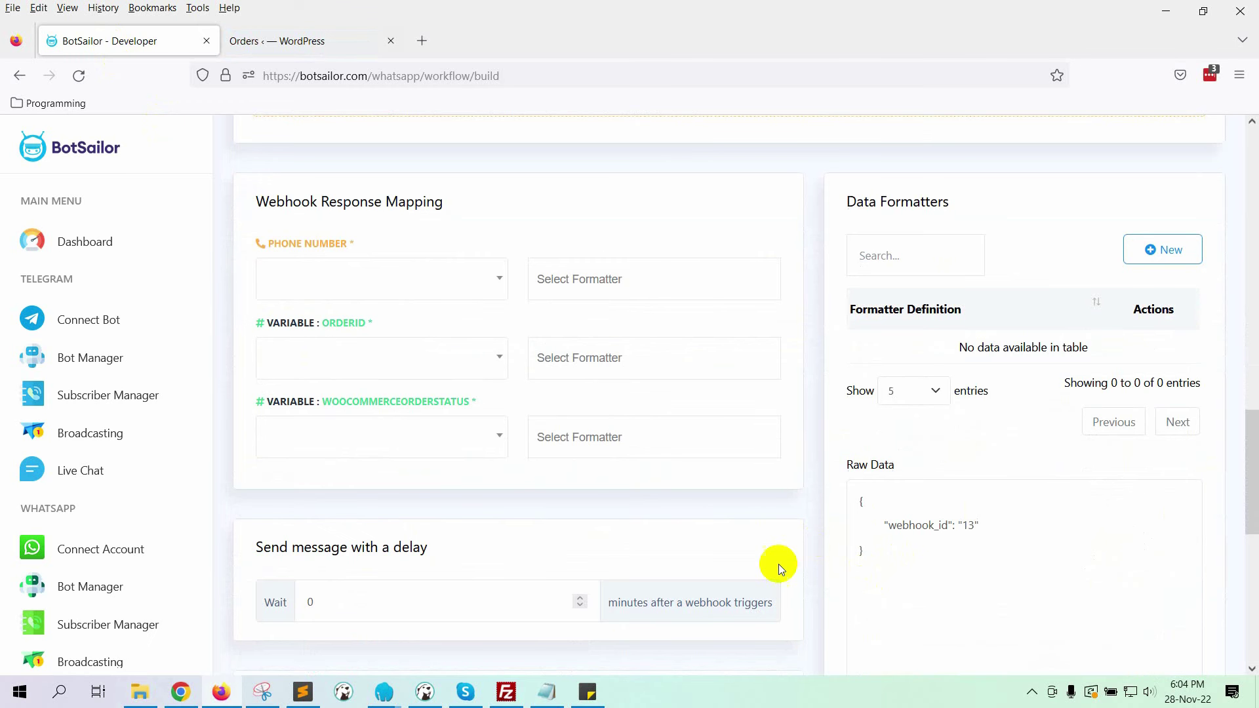
scroll(790, 510, up, 2)
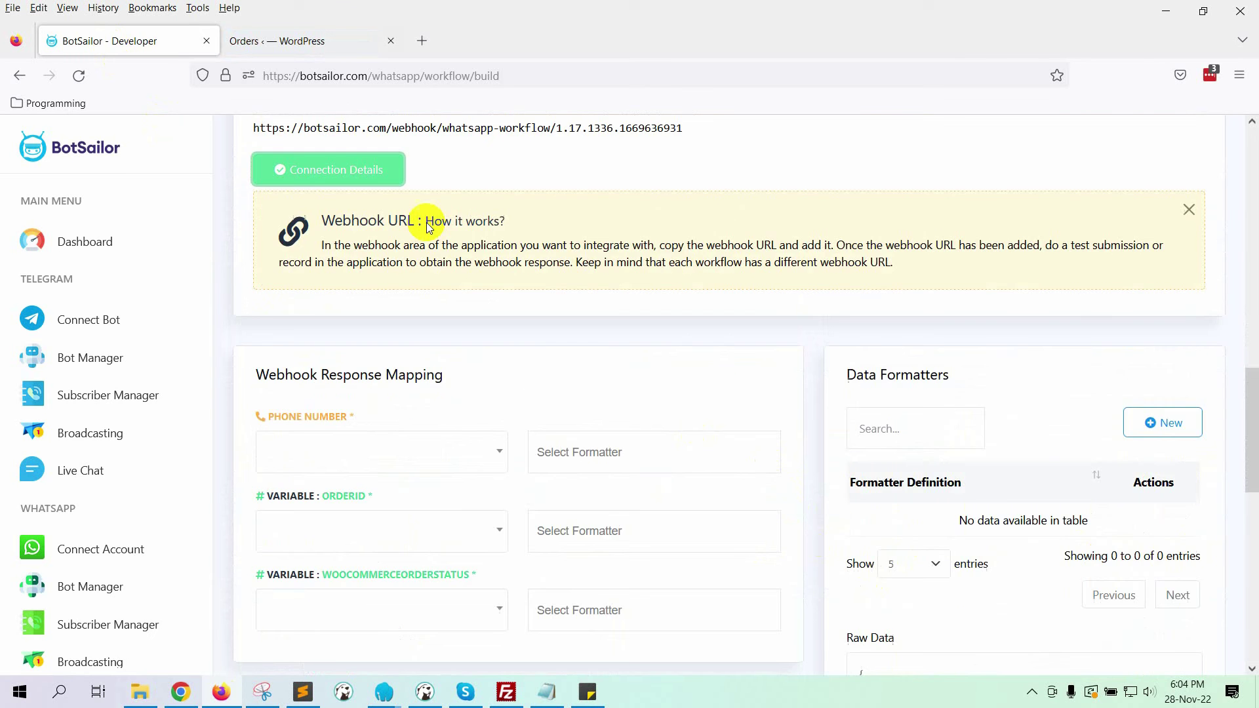
- Change order #147's status to Completed and update the order
click(292, 44)
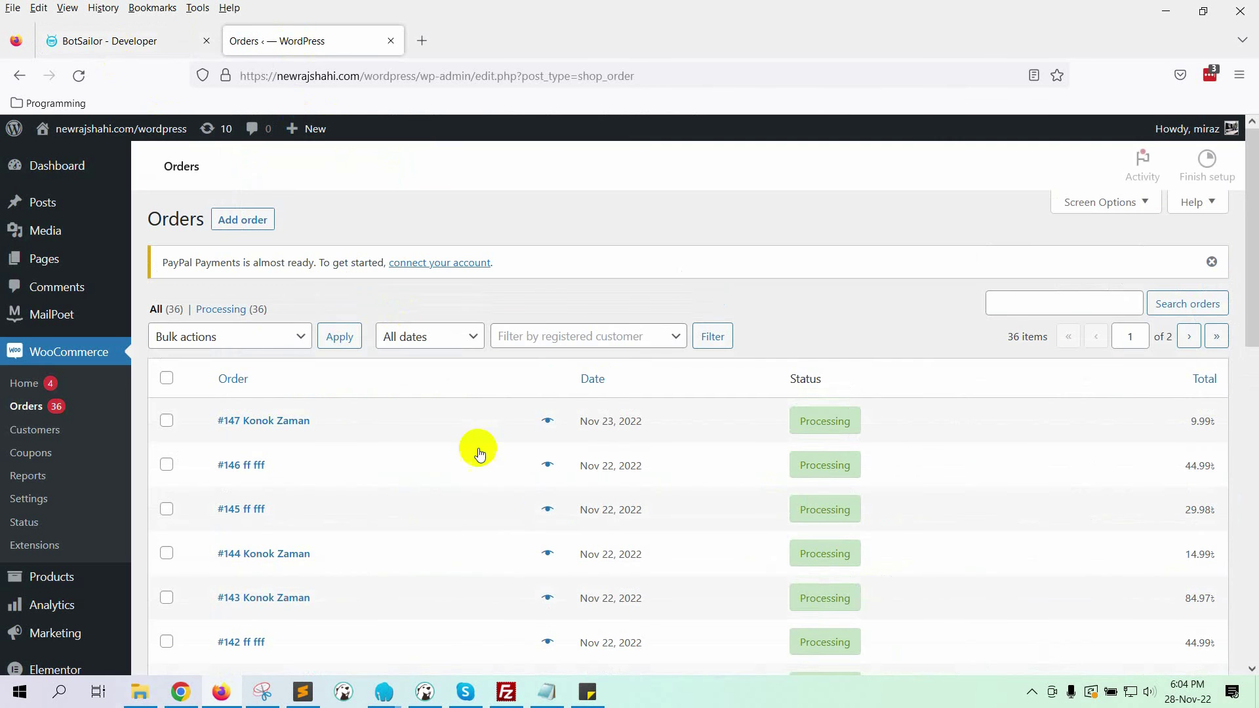
click(275, 420)
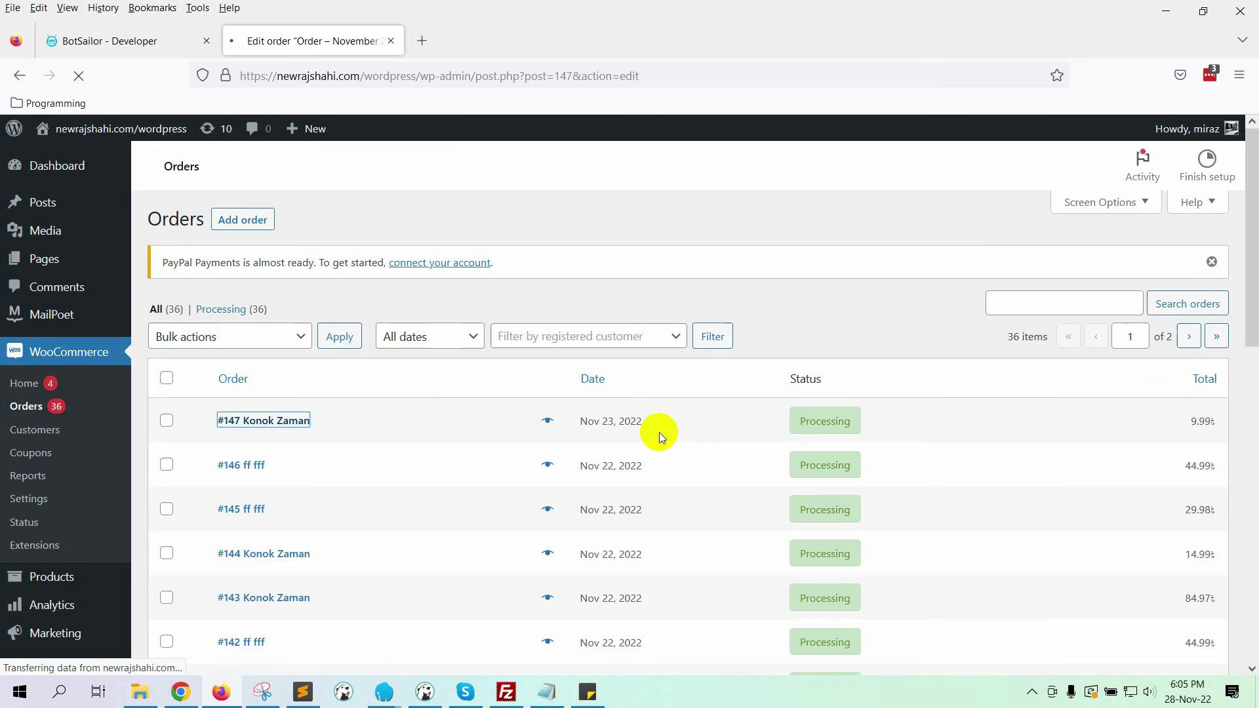
click(349, 396)
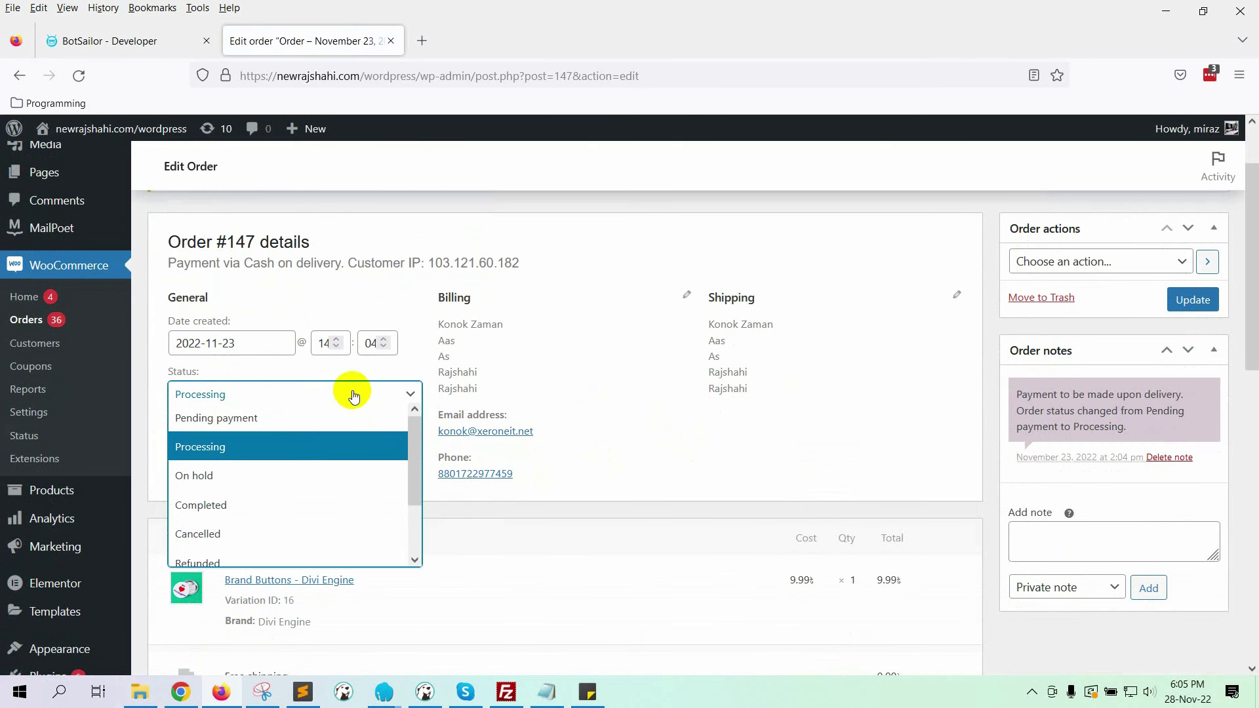
click(259, 506)
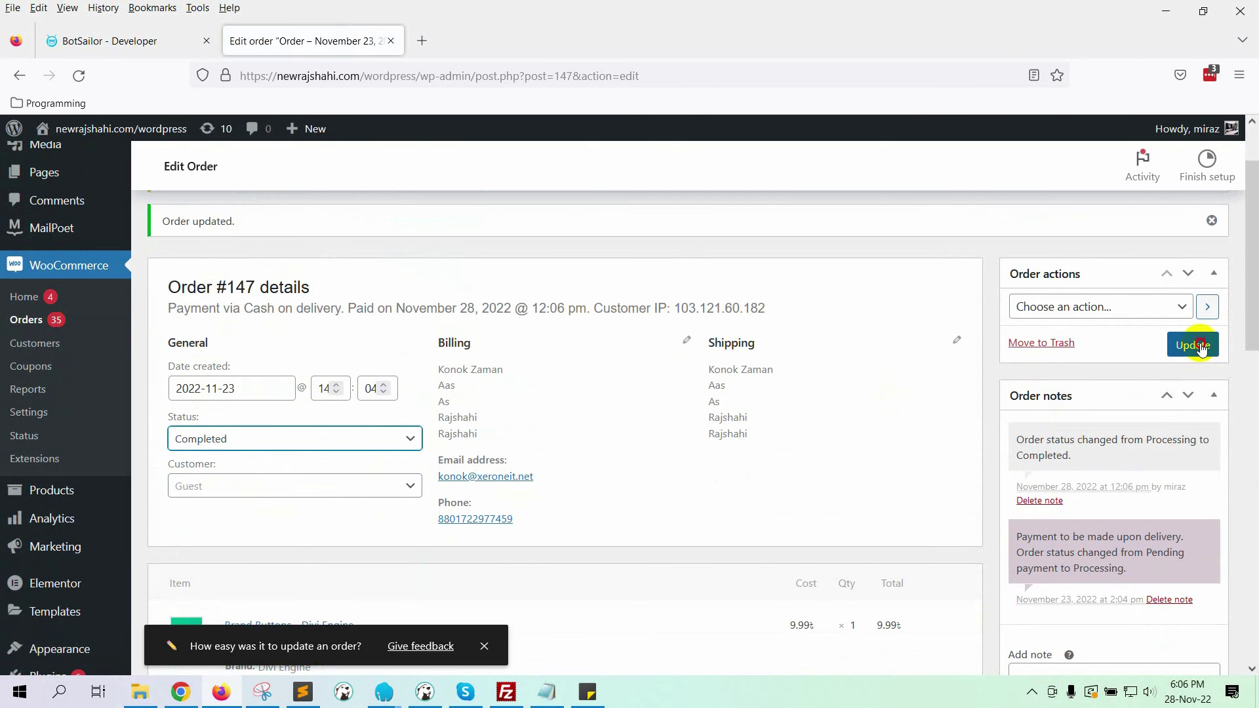
click(1195, 345)
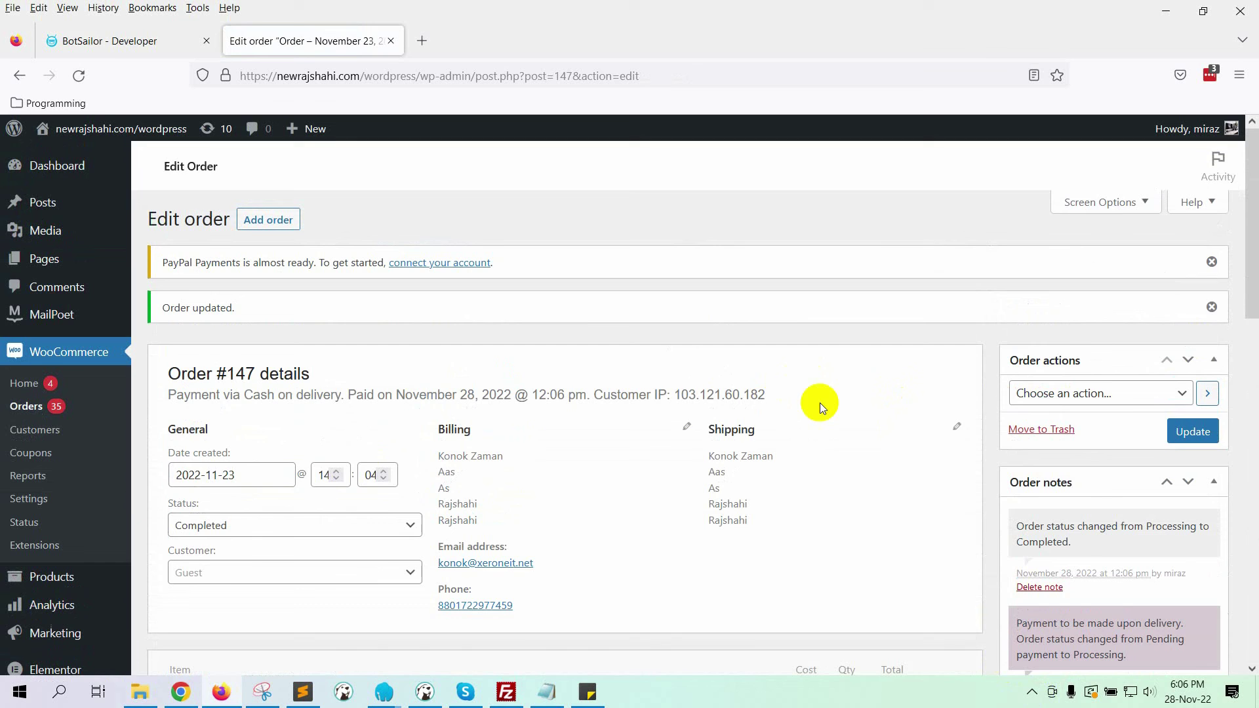
click(97, 52)
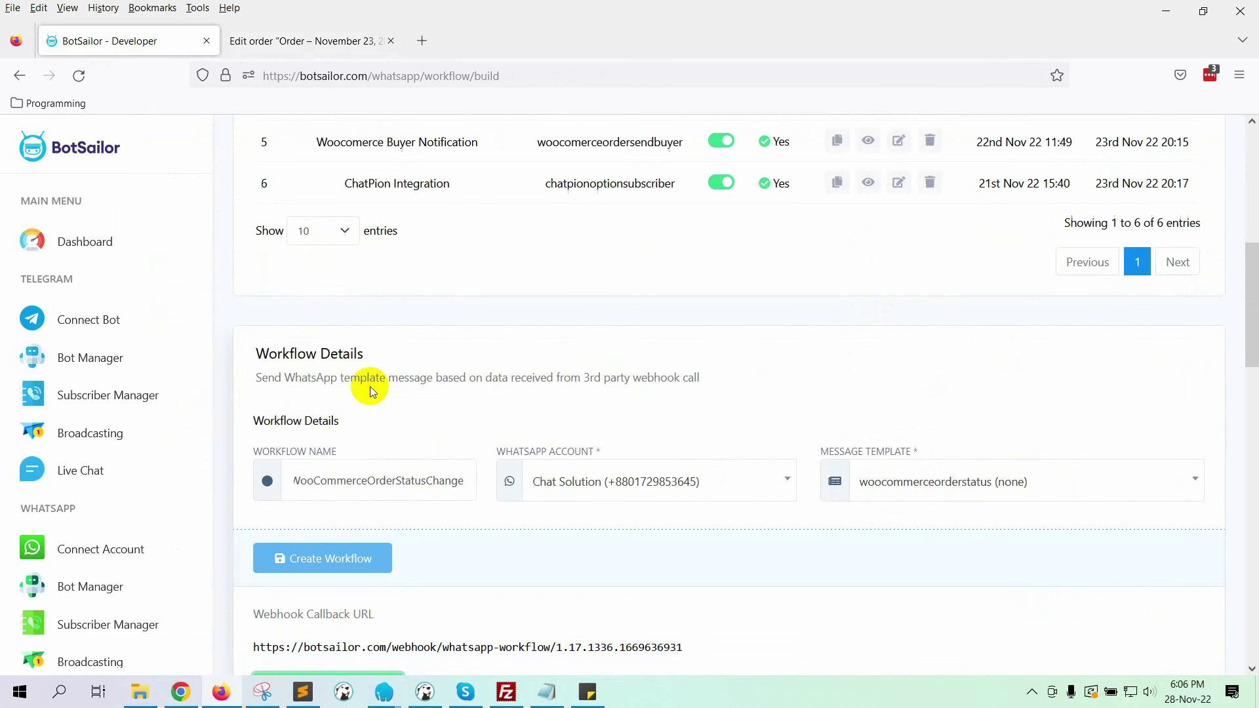
- Scroll to Webhook Response Mapping and review the raw data for order 147, status completed
scroll(370, 387, down, 3)
scroll(372, 385, down, 4)
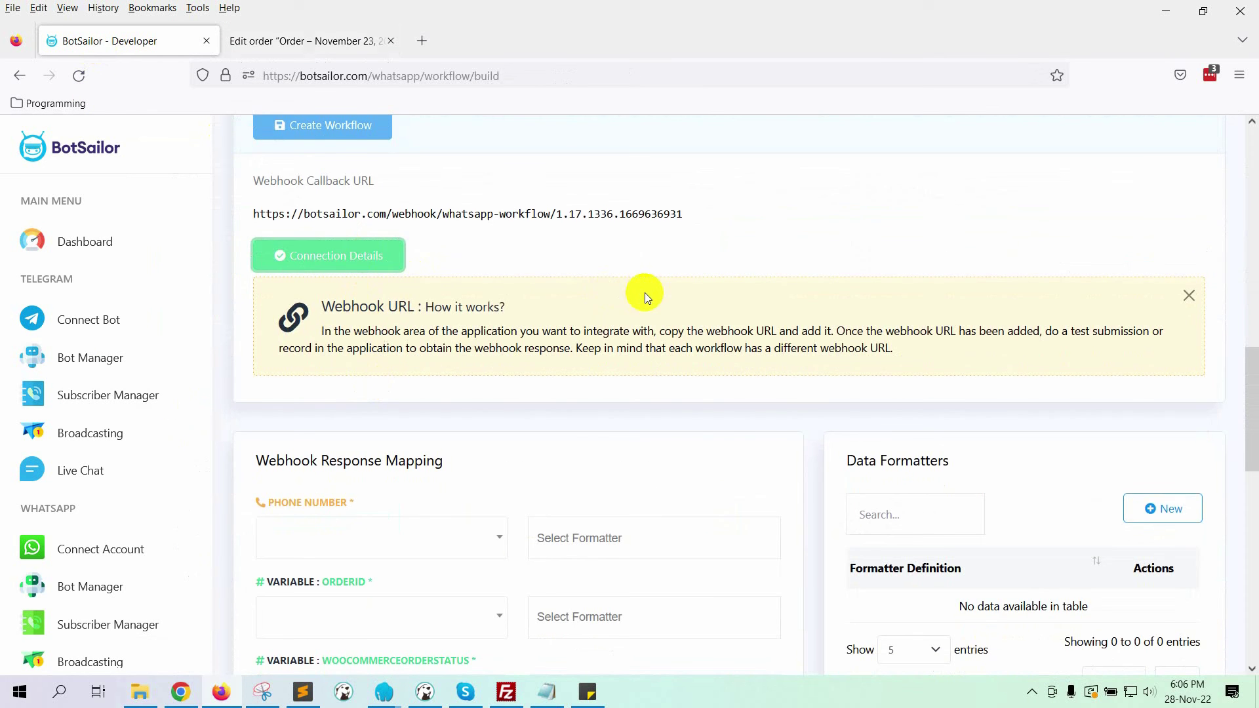
scroll(644, 293, down, 4)
scroll(714, 466, up, 6)
scroll(711, 433, down, 6)
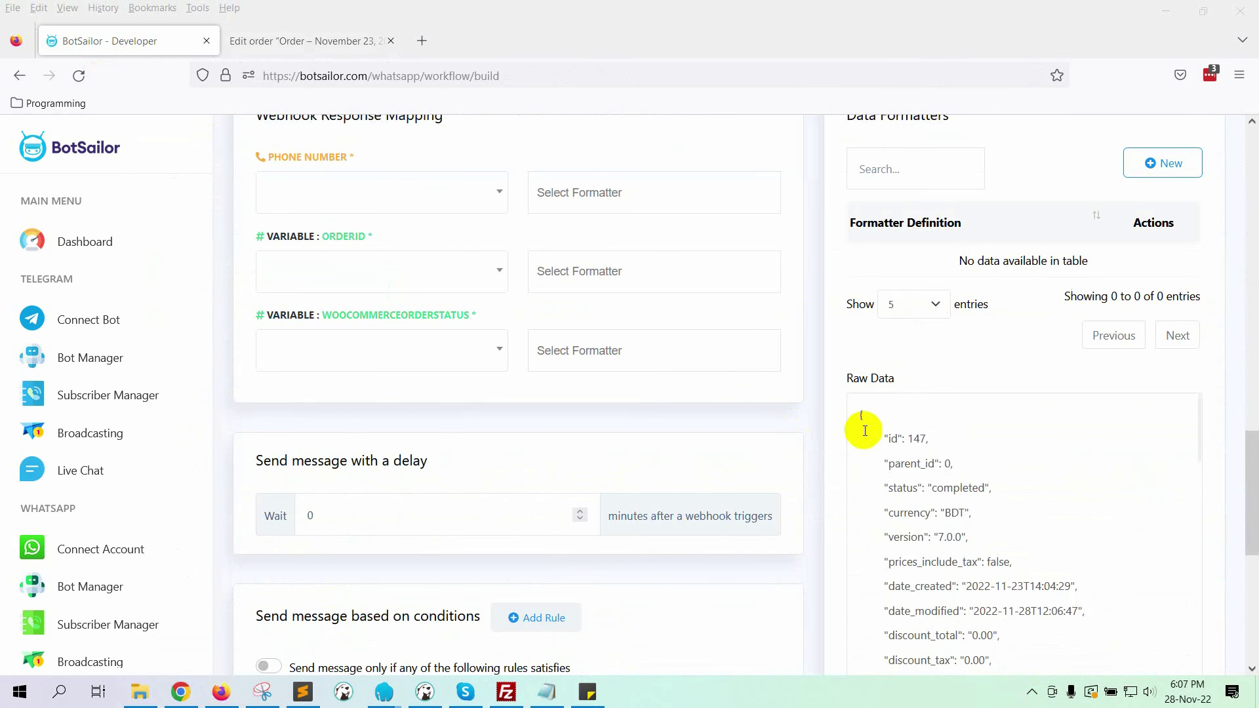
scroll(863, 427, down, 1)
click(890, 453)
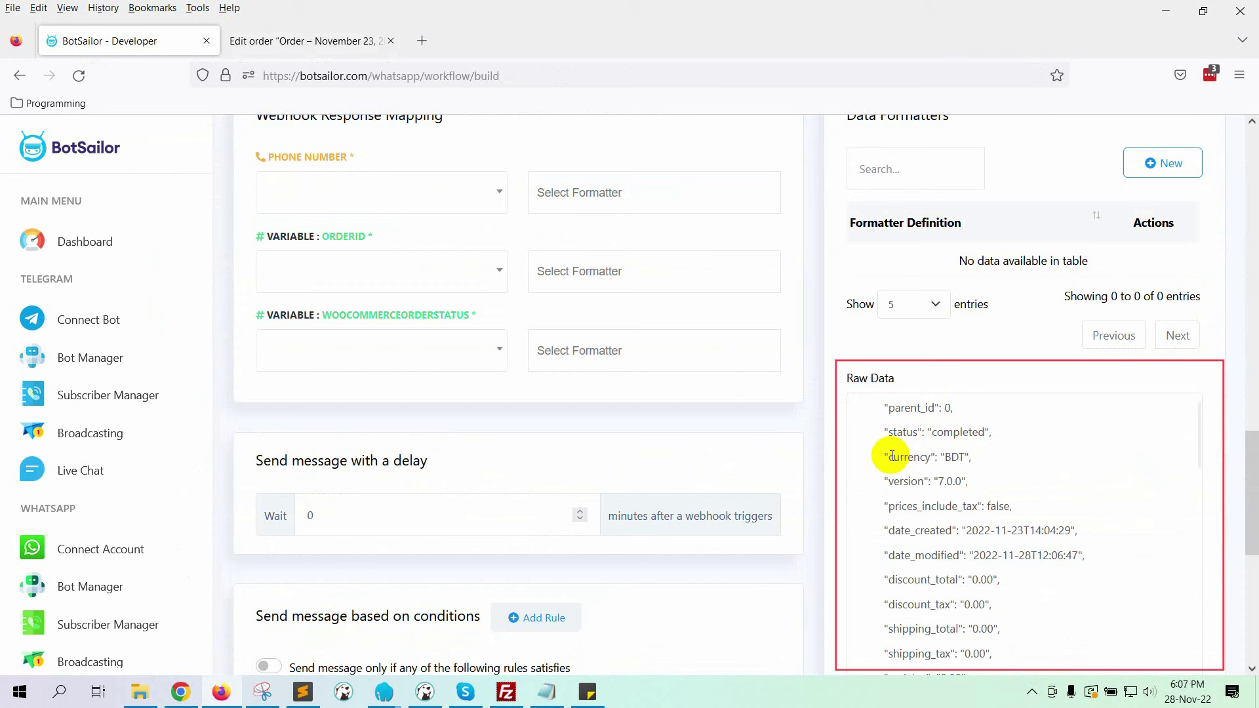
scroll(970, 466, up, 1)
scroll(1069, 472, up, 5)
scroll(1075, 472, down, 8)
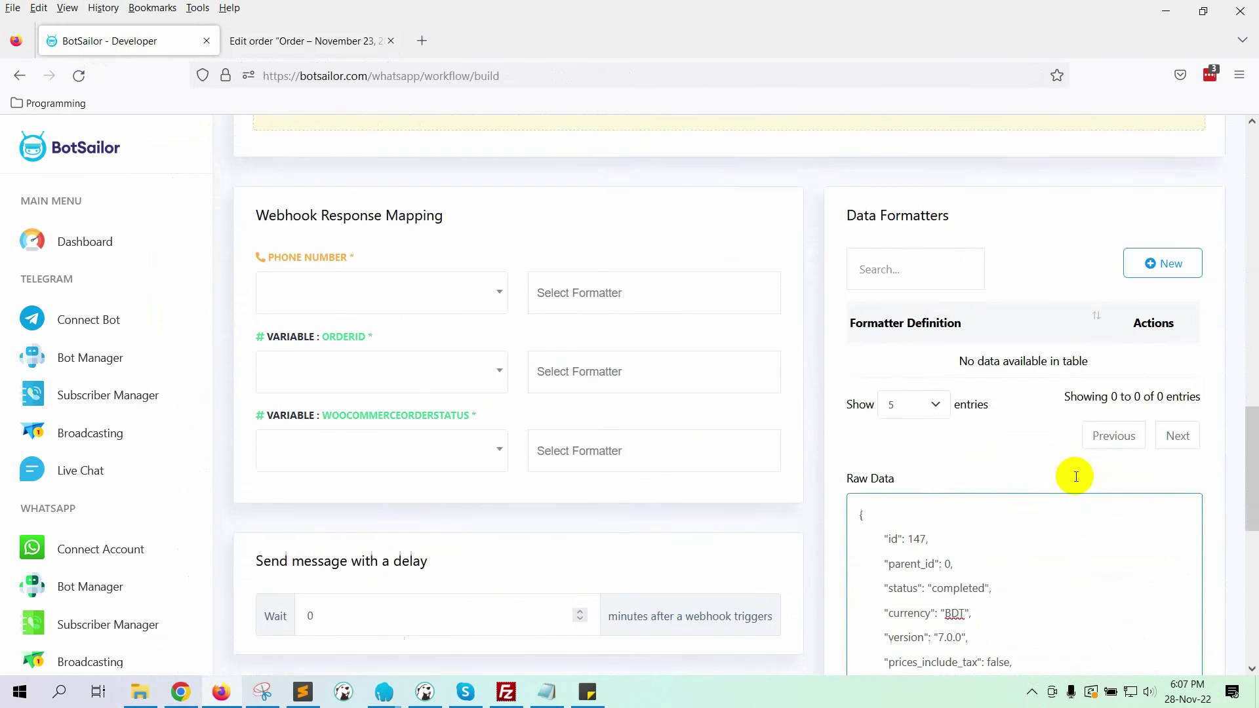
scroll(1076, 473, up, 2)
scroll(824, 462, up, 2)
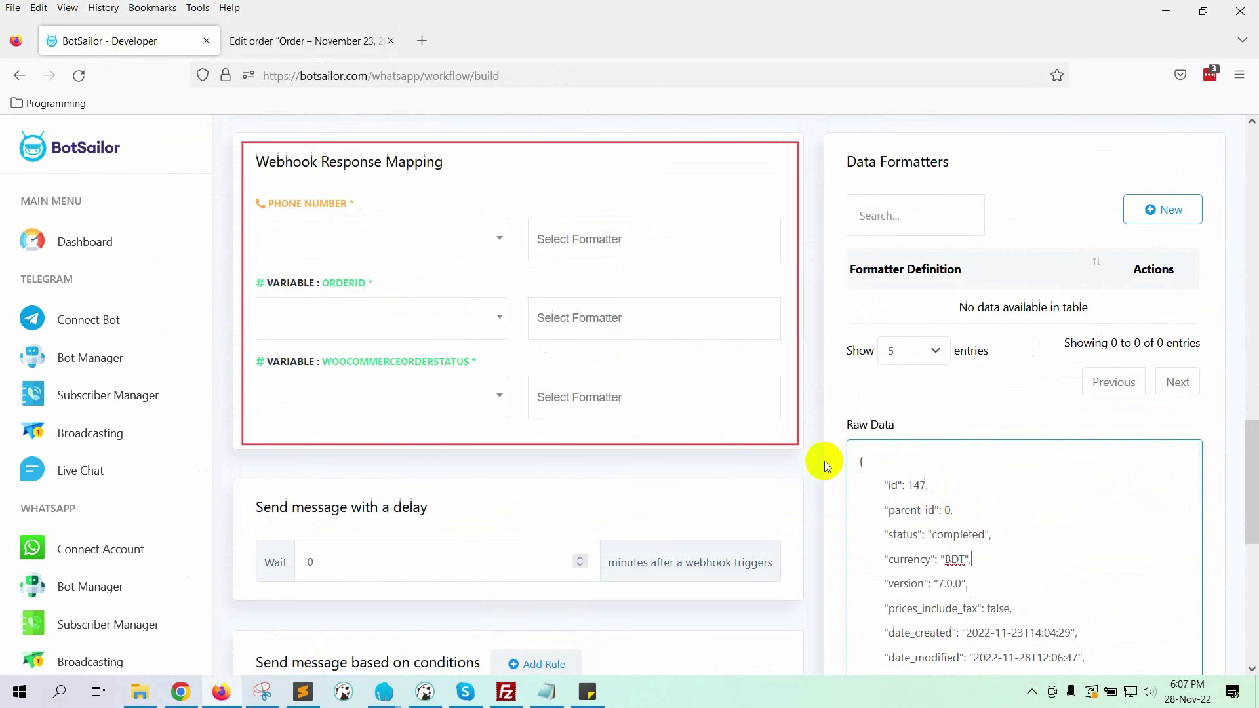
- Map the phone number to billing>phone and ORDERID to id : 147
scroll(825, 462, up, 1)
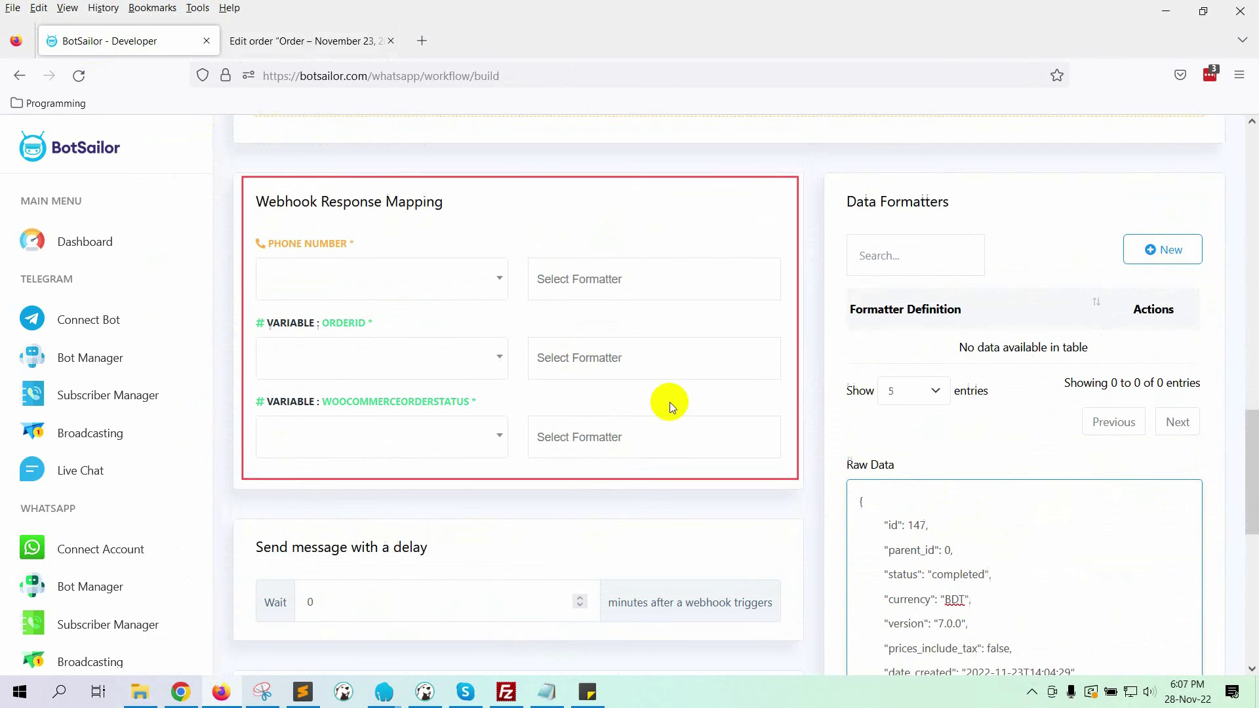
click(365, 275)
text(phon)
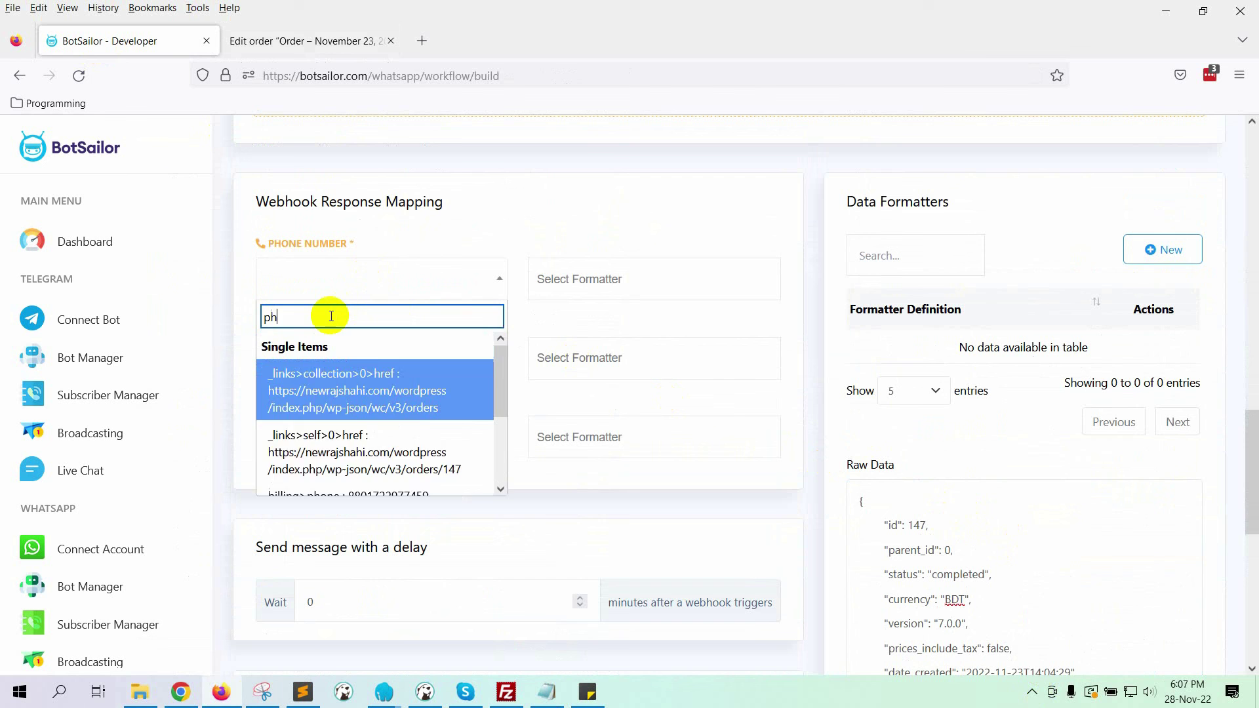
click(402, 387)
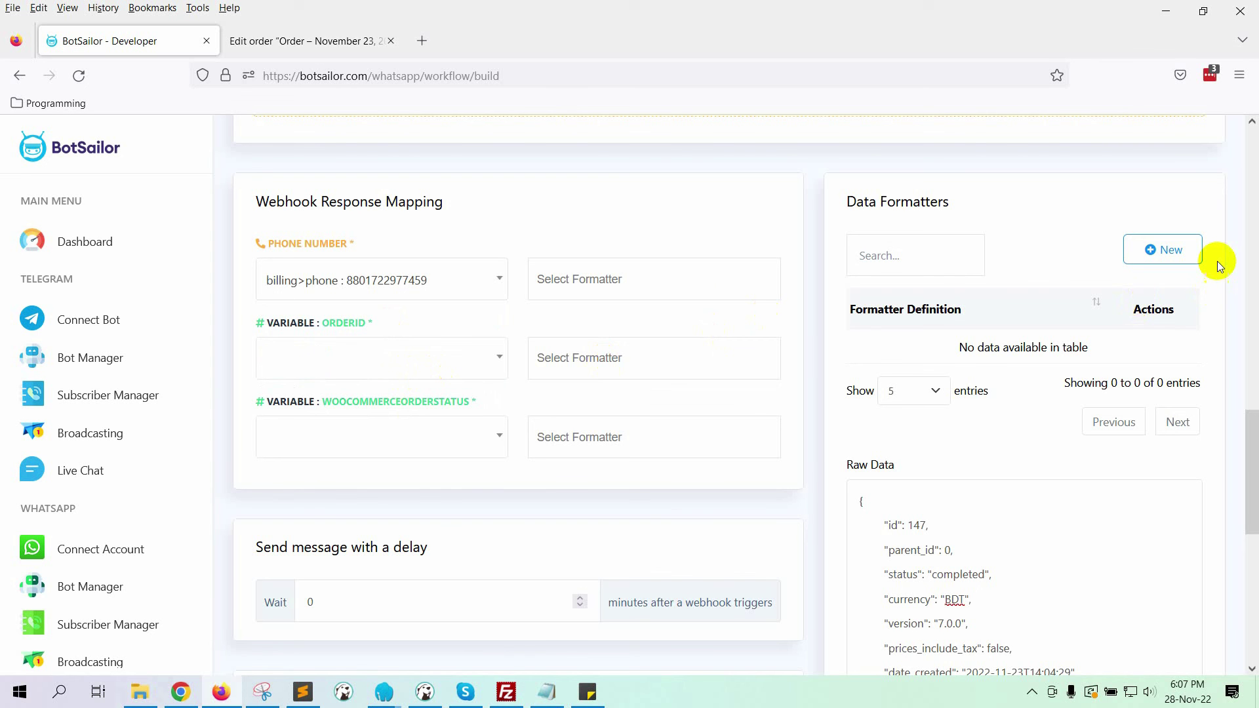
click(377, 360)
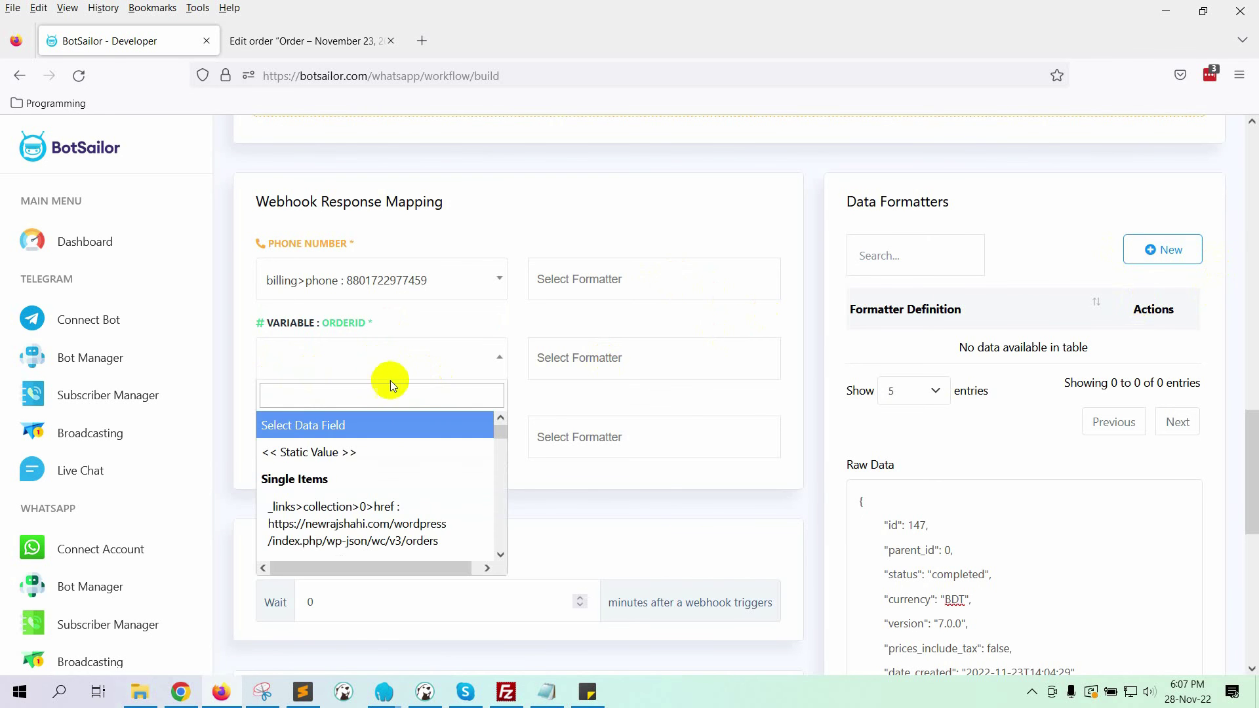
click(375, 394)
text(id)
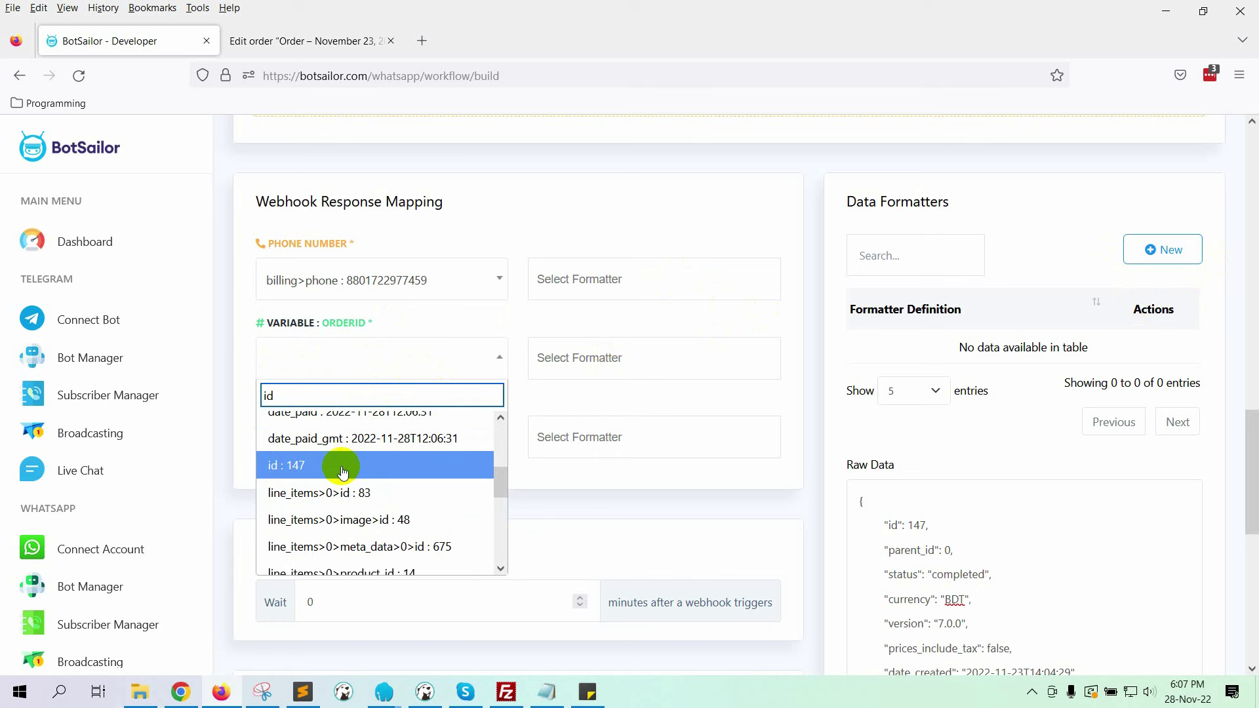
click(324, 470)
- Map the order-status variable to status : completed and save the workflow
scroll(801, 470, down, 3)
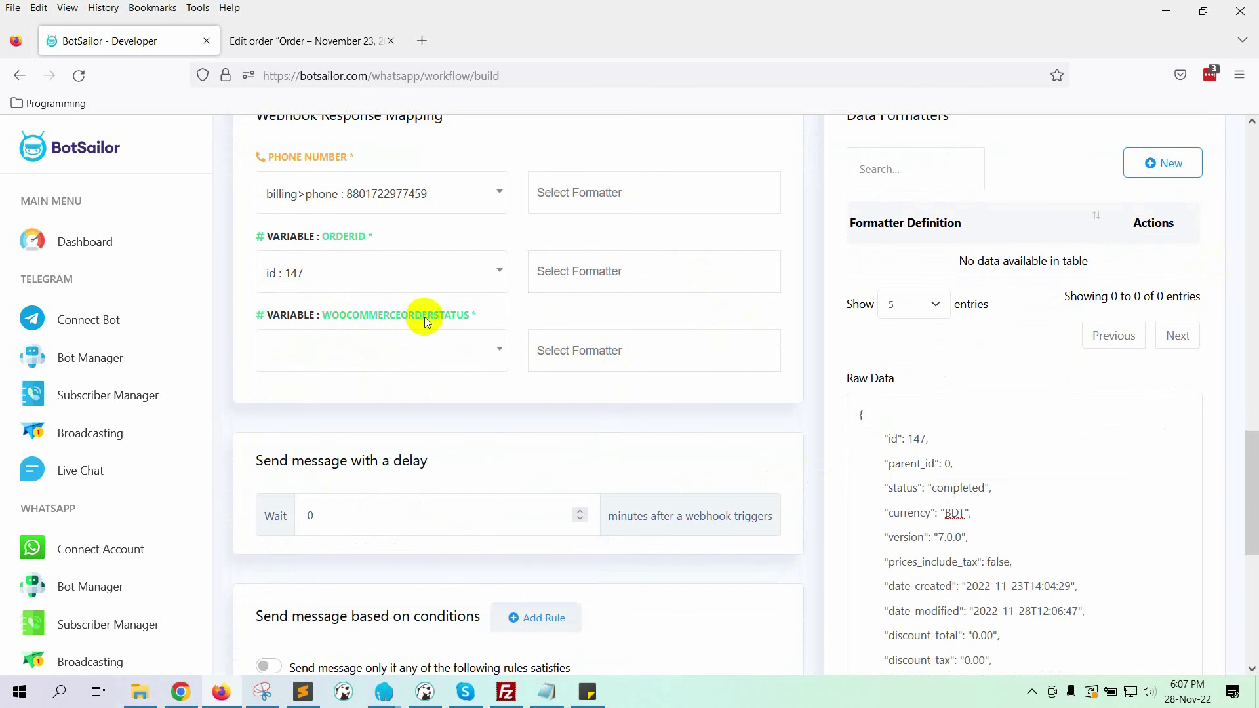
scroll(1251, 464, down, 1)
scroll(1250, 465, down, 2)
double_click(907, 317)
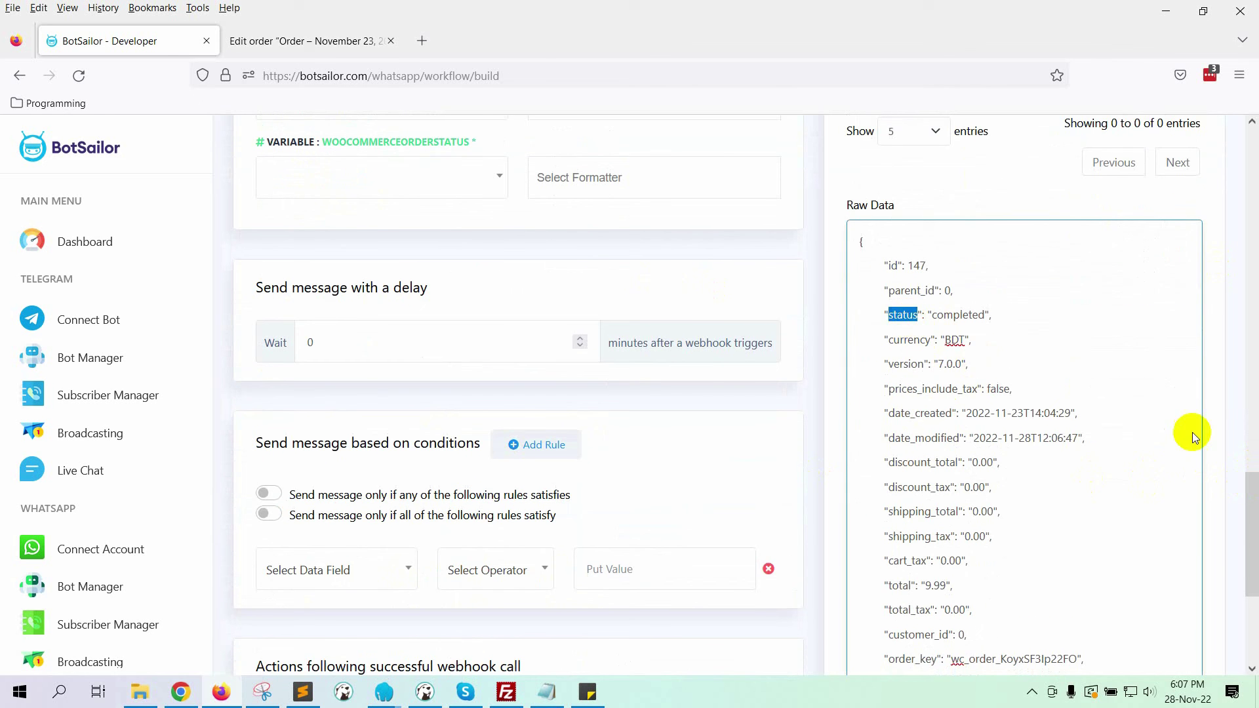
scroll(418, 274, up, 1)
click(418, 274)
text(stat)
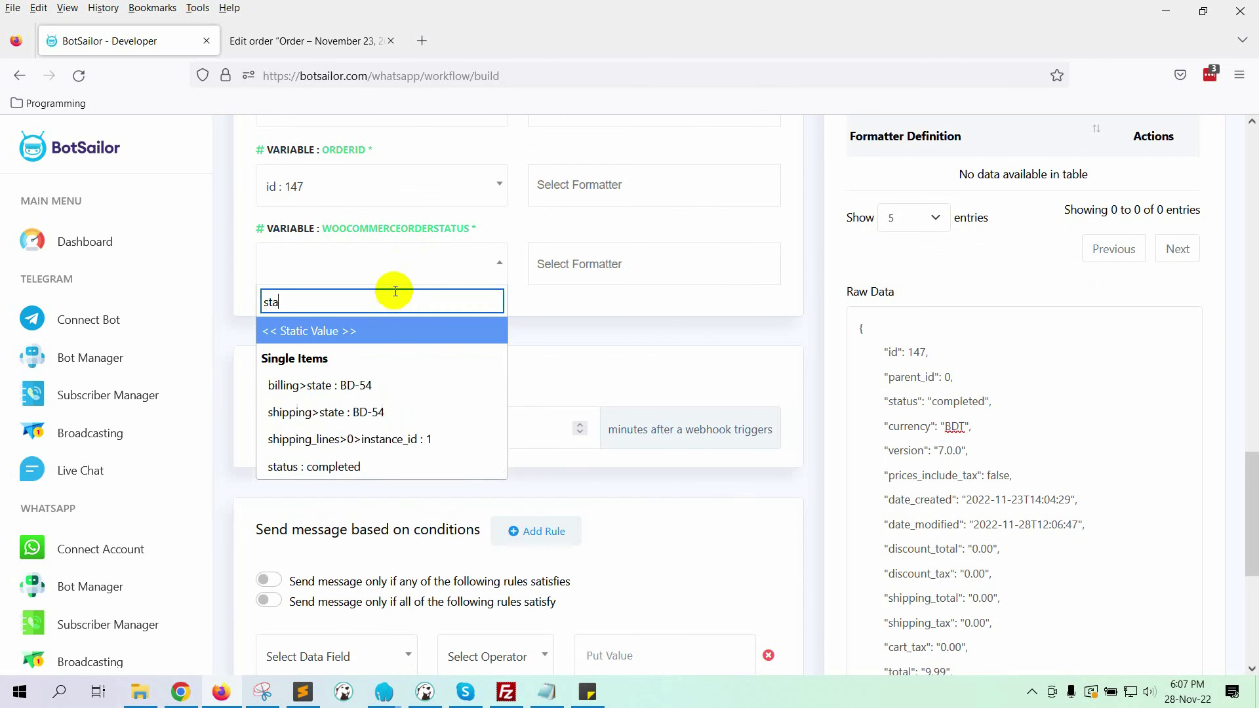
click(328, 444)
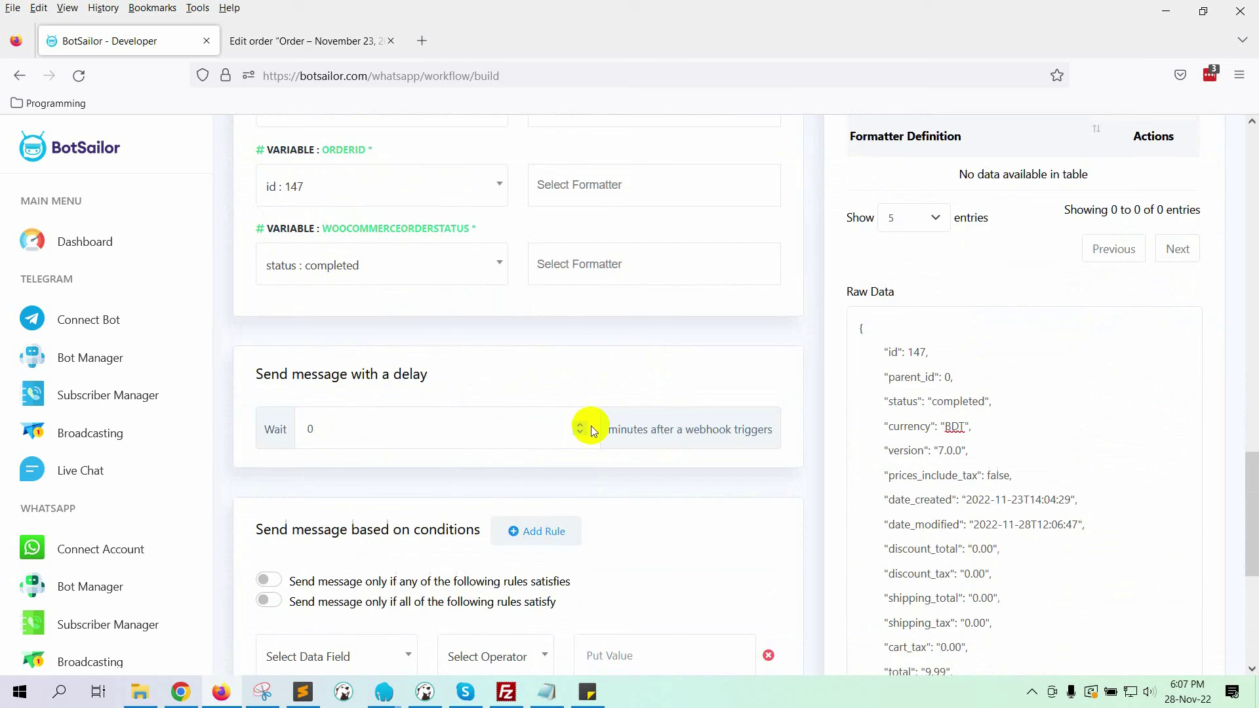
scroll(592, 426, down, 5)
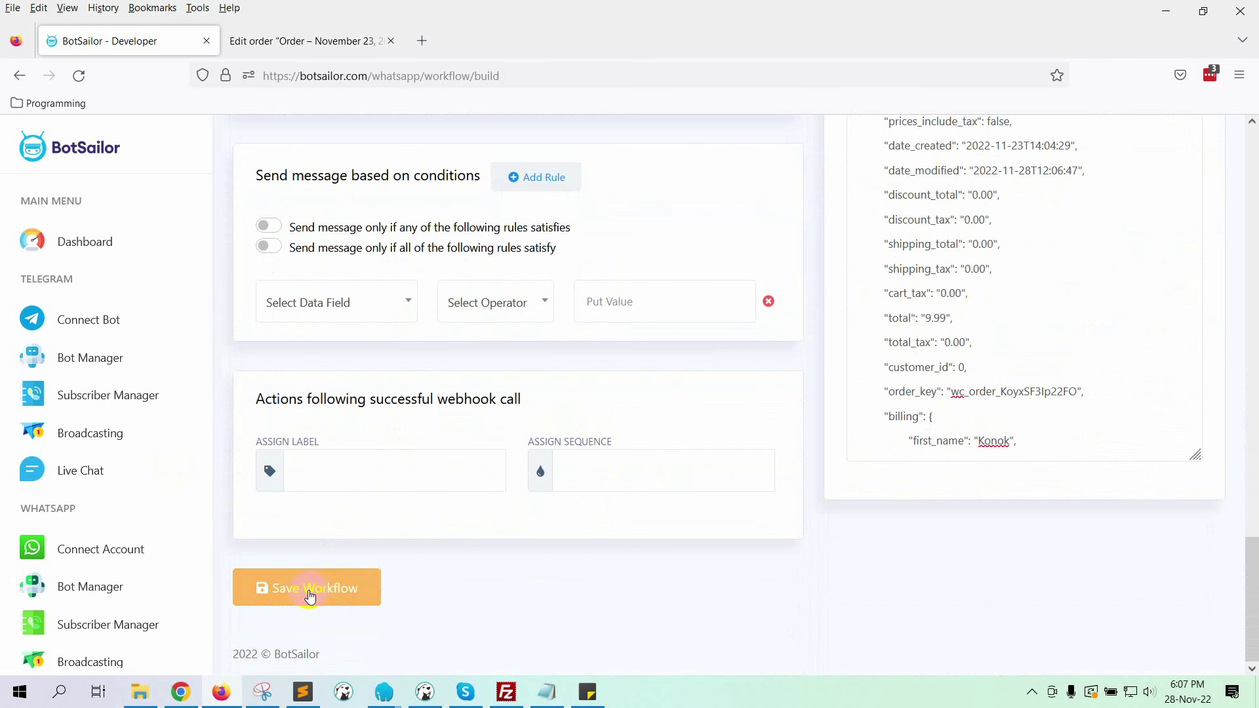
click(310, 595)
click(641, 499)
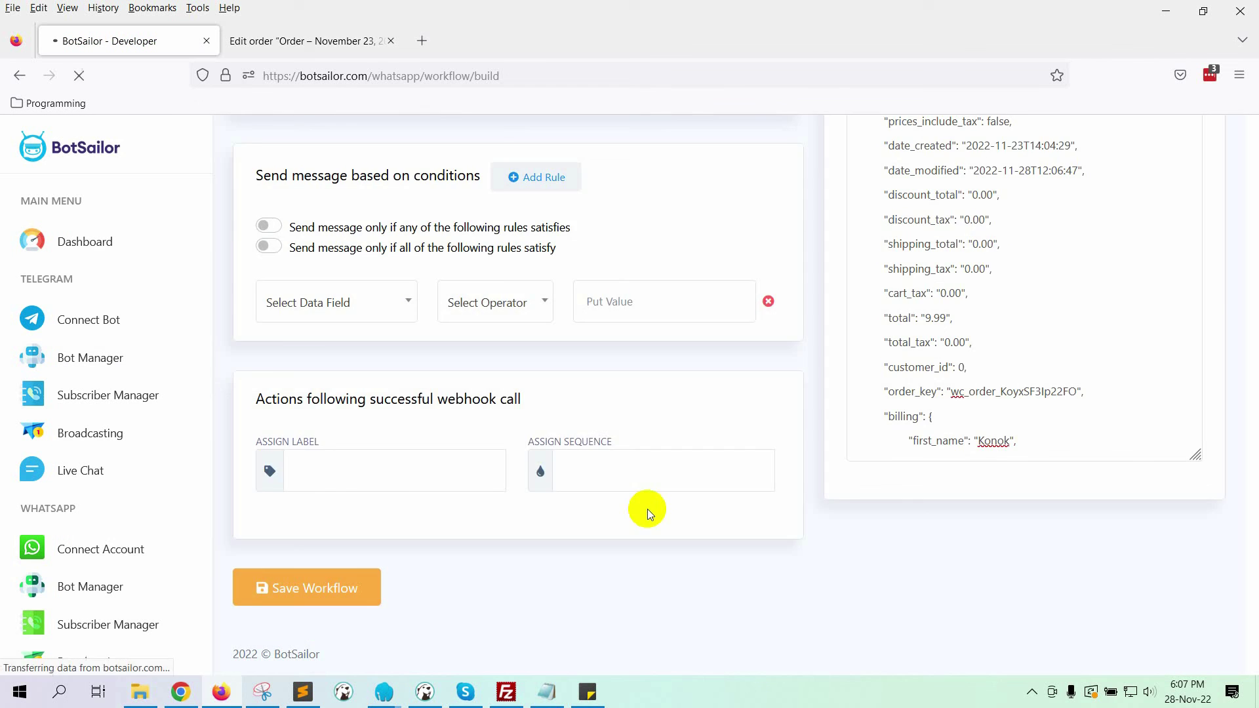
- Change WooCommerce order #144 from Processing to Completed and update the order
click(289, 42)
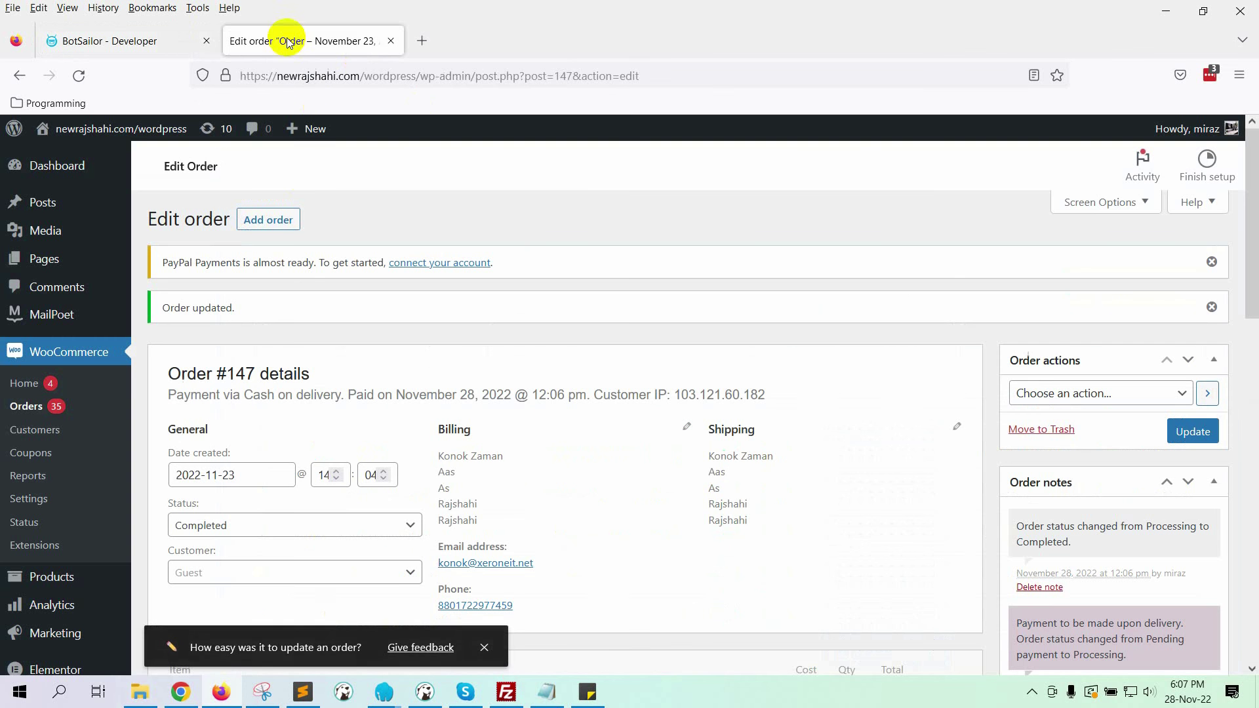
click(28, 414)
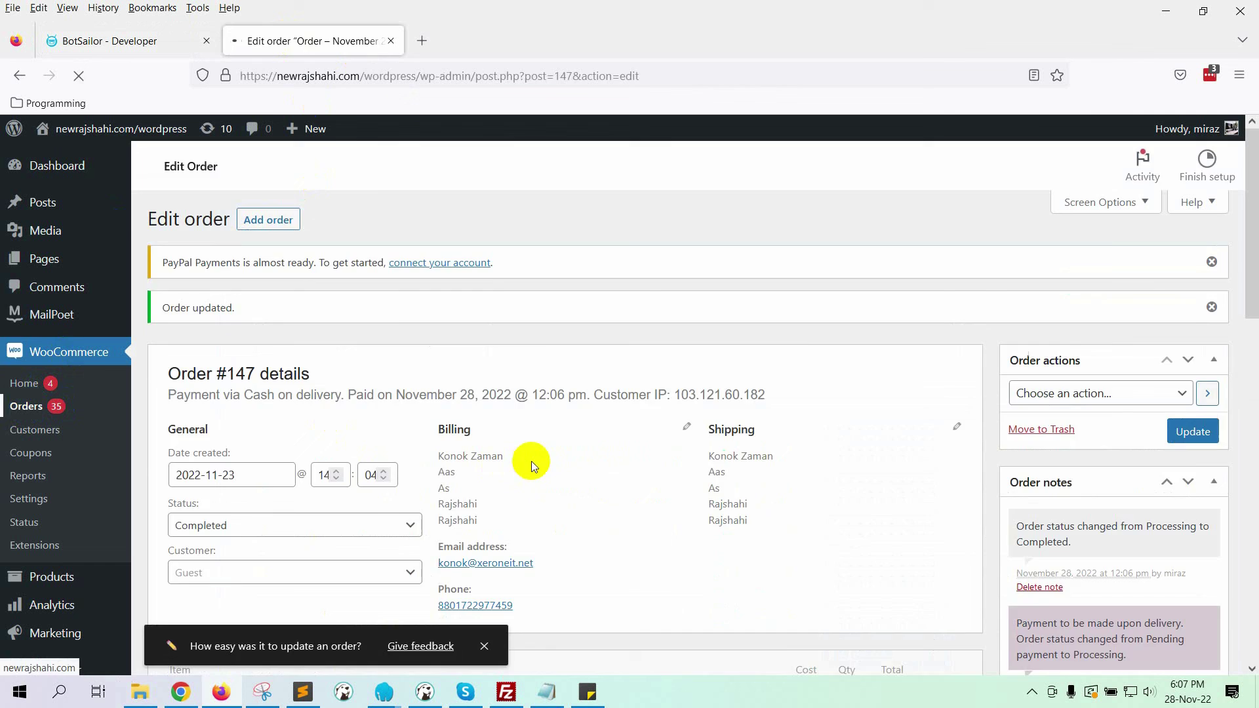
click(284, 551)
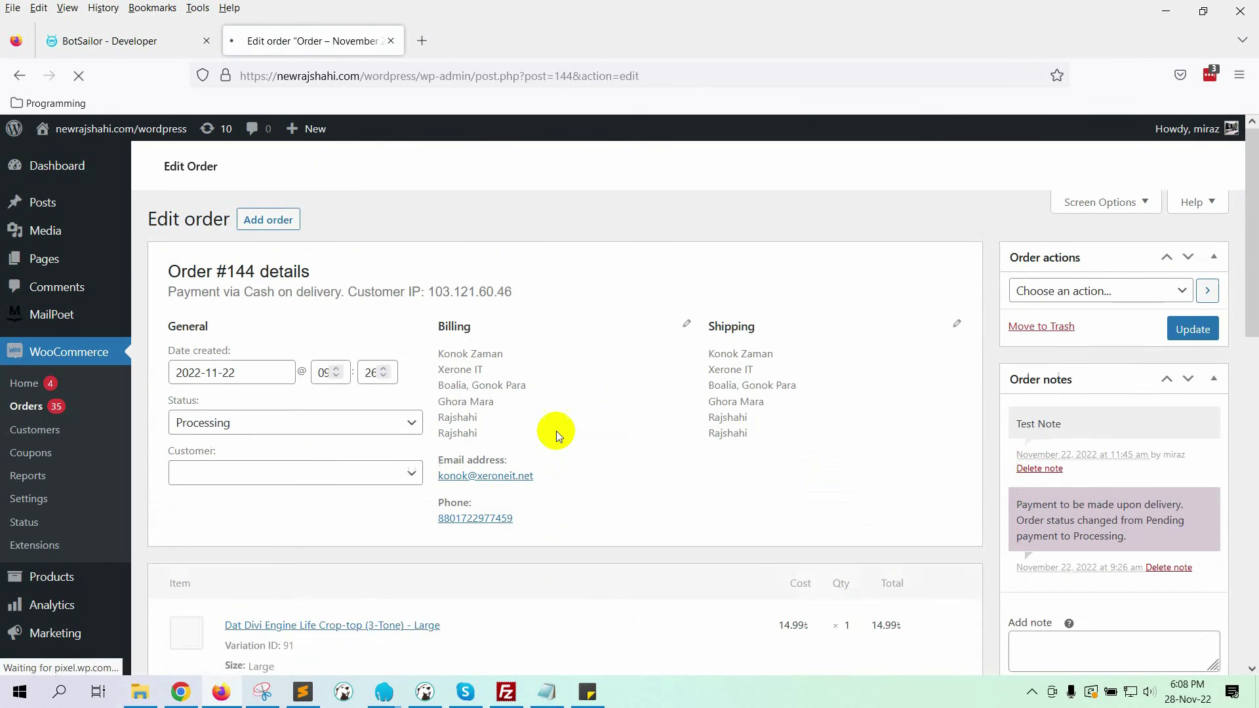
scroll(556, 431, down, 2)
click(275, 401)
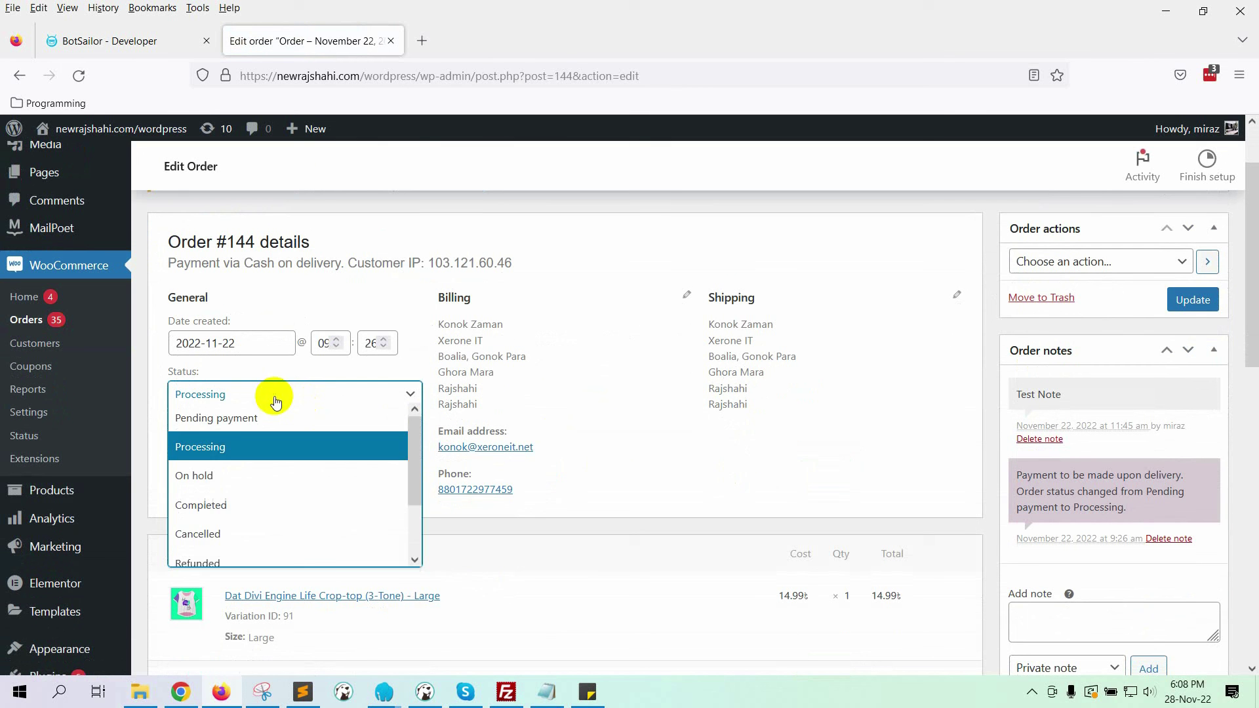
scroll(239, 459, down, 2)
click(217, 439)
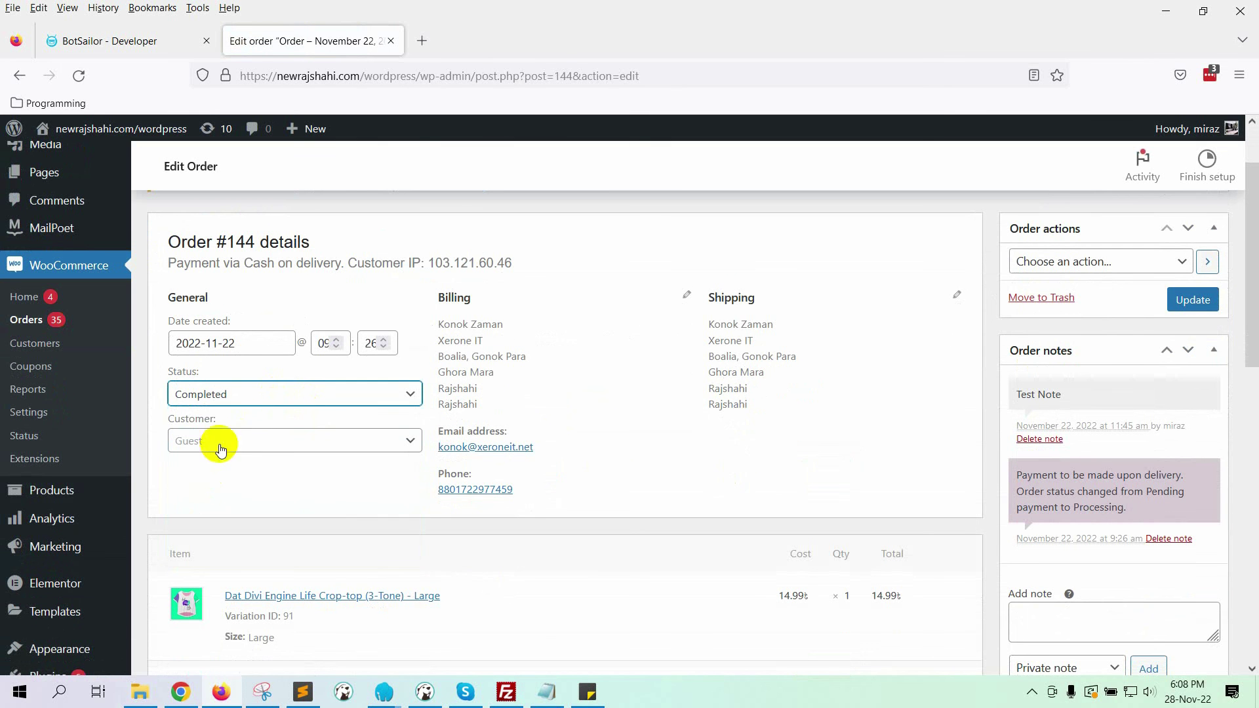
click(1193, 300)
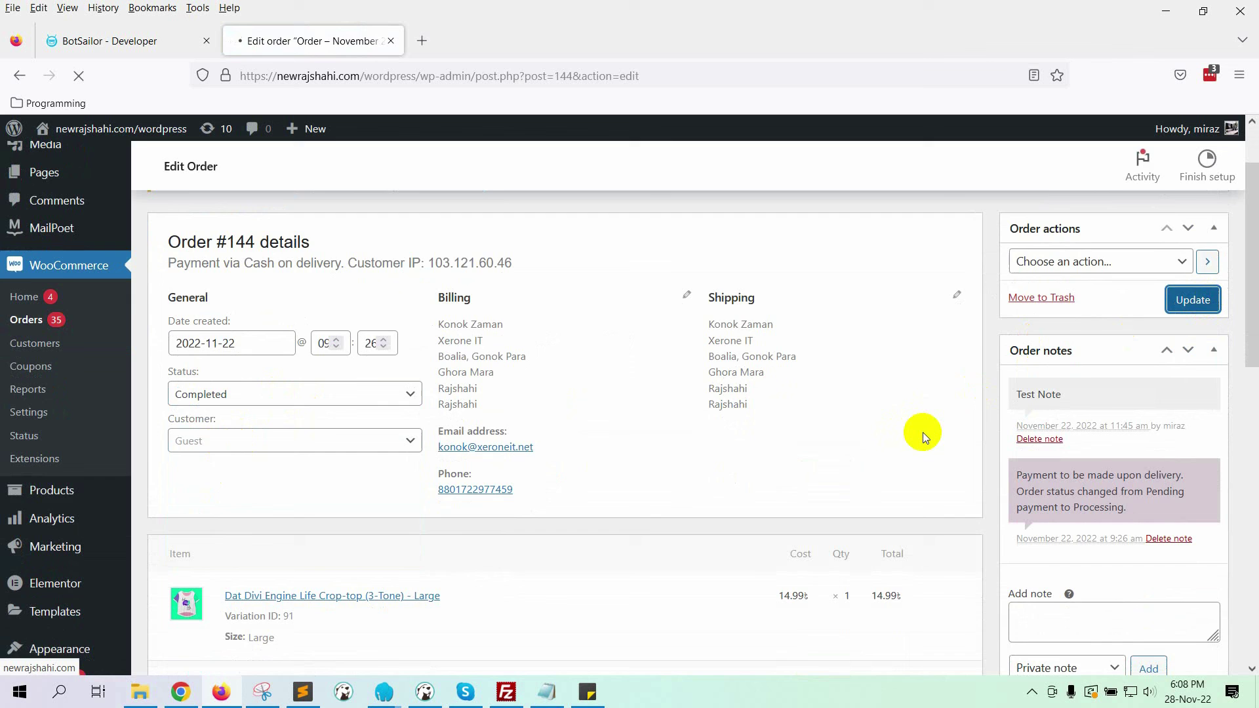
- Open the WooCommerceOrderStatusChange report in BotSailor, inspect the queued message row, then close it
click(145, 46)
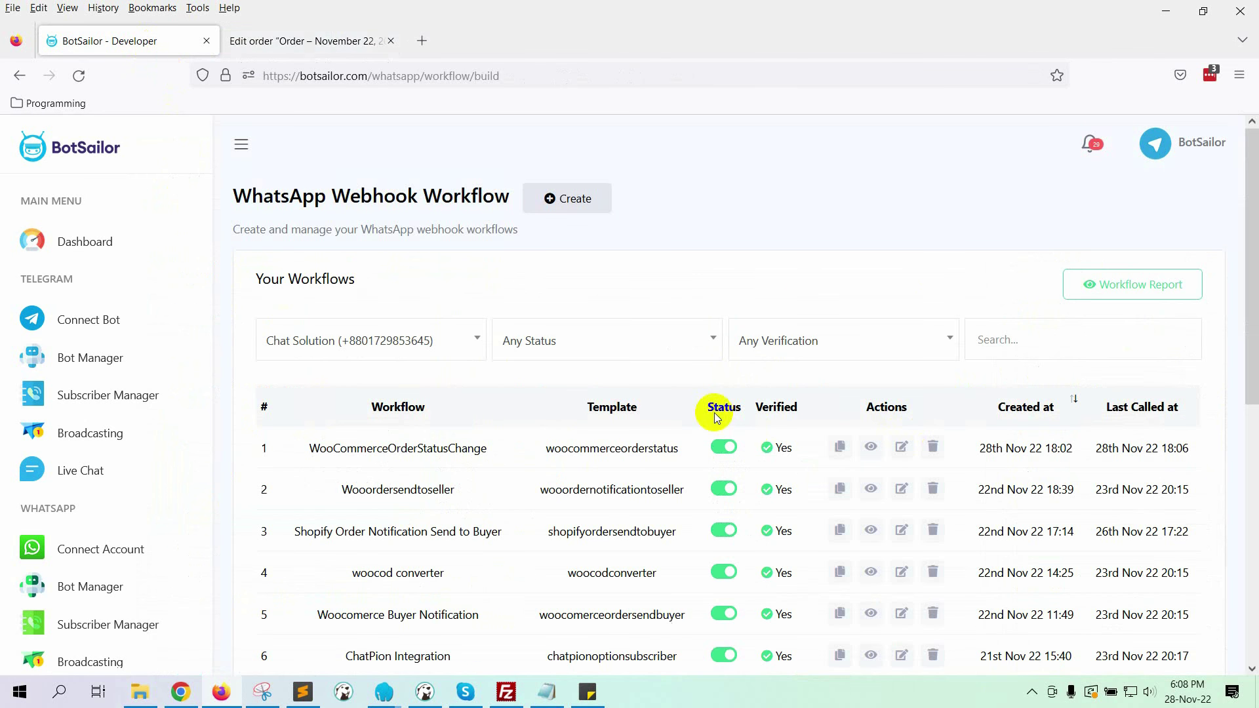
click(844, 250)
scroll(849, 323, down, 1)
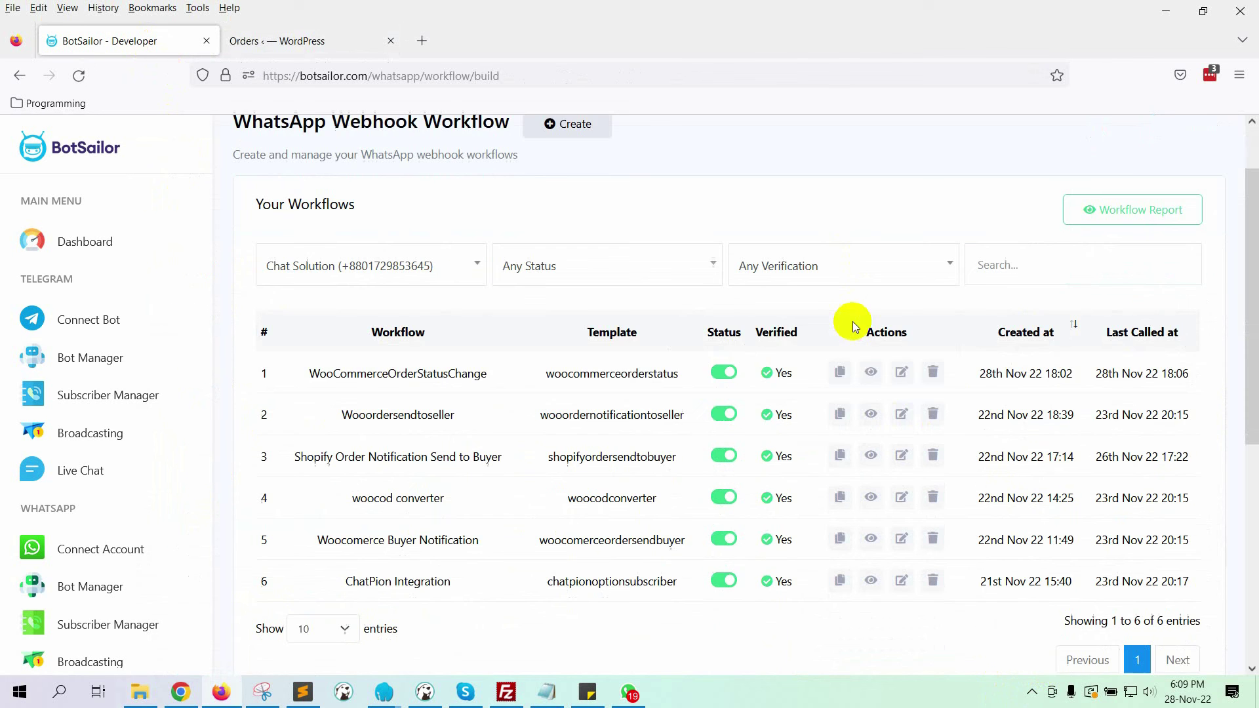
click(870, 360)
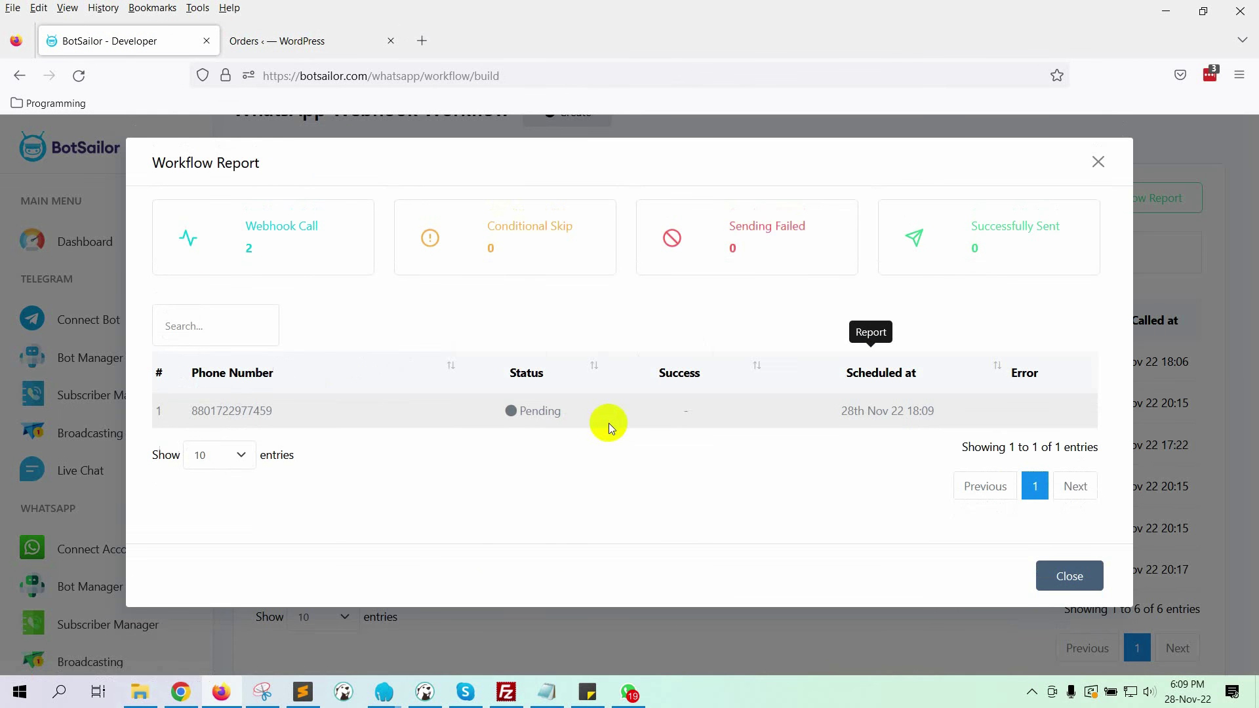
drag(181, 415, 669, 411)
click(748, 436)
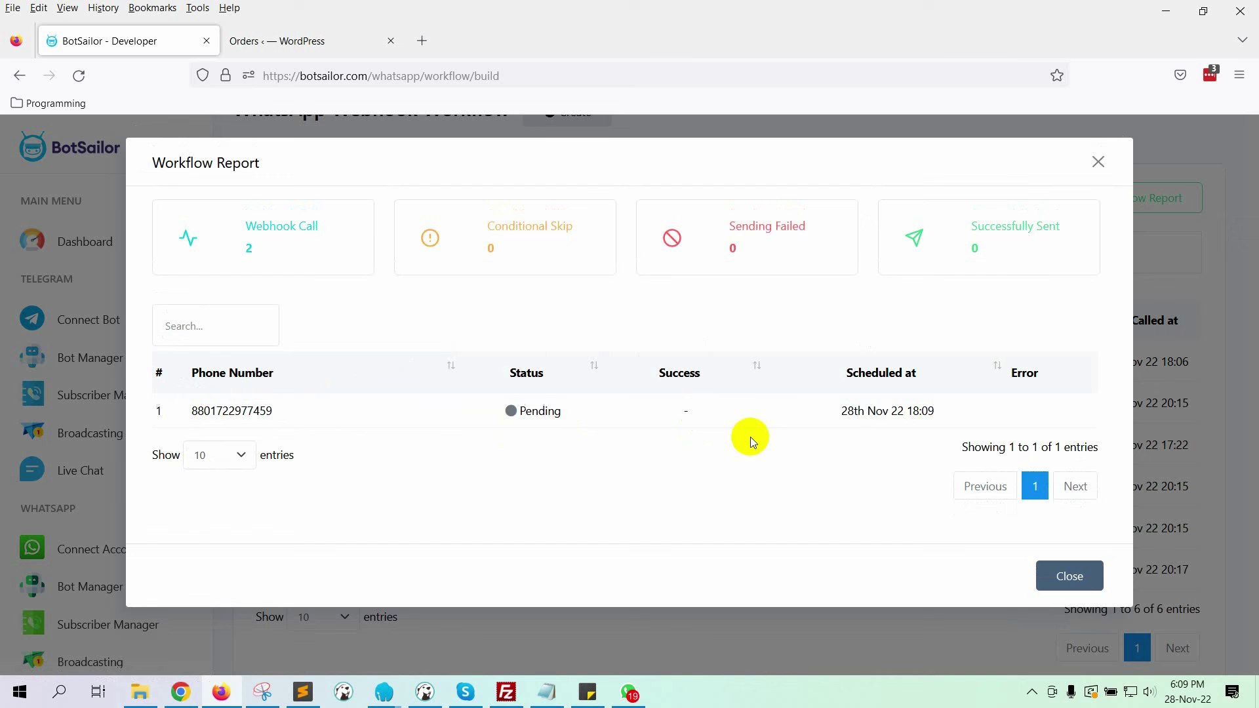
click(1097, 163)
- Recheck the report to confirm the order-status message shows Completed and successful, then close it
click(871, 360)
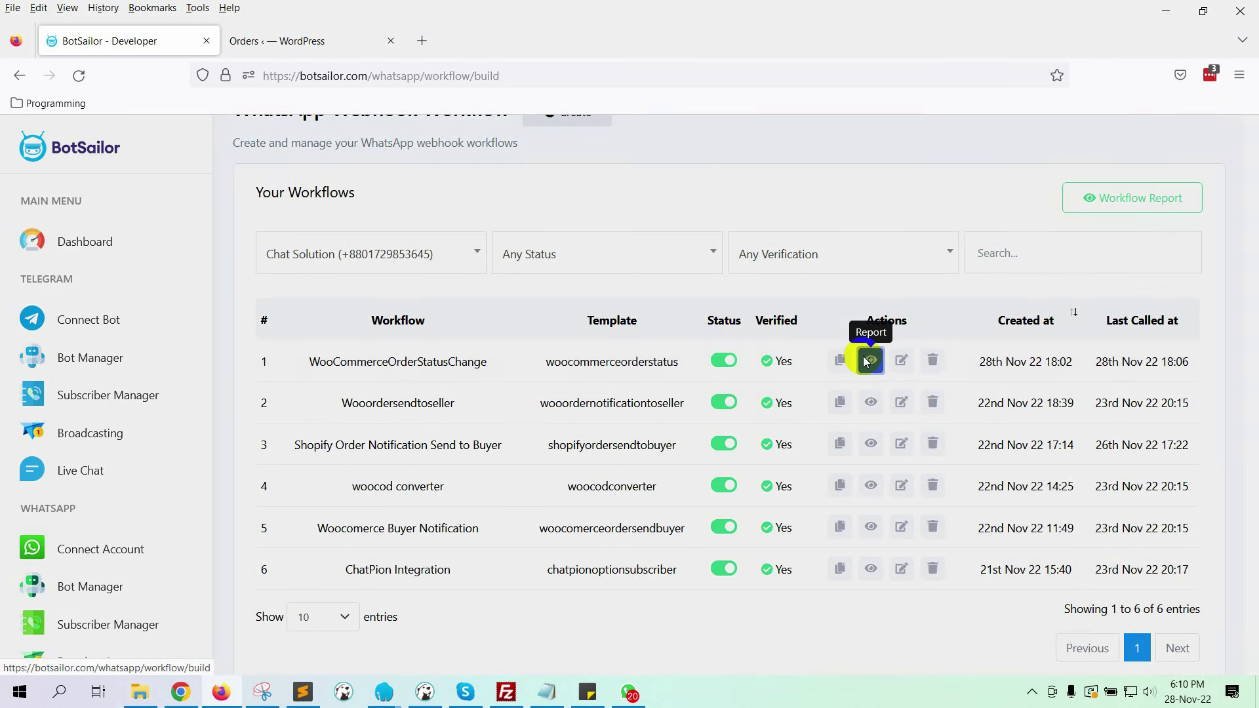
drag(183, 410, 1017, 402)
click(1093, 200)
click(1099, 162)
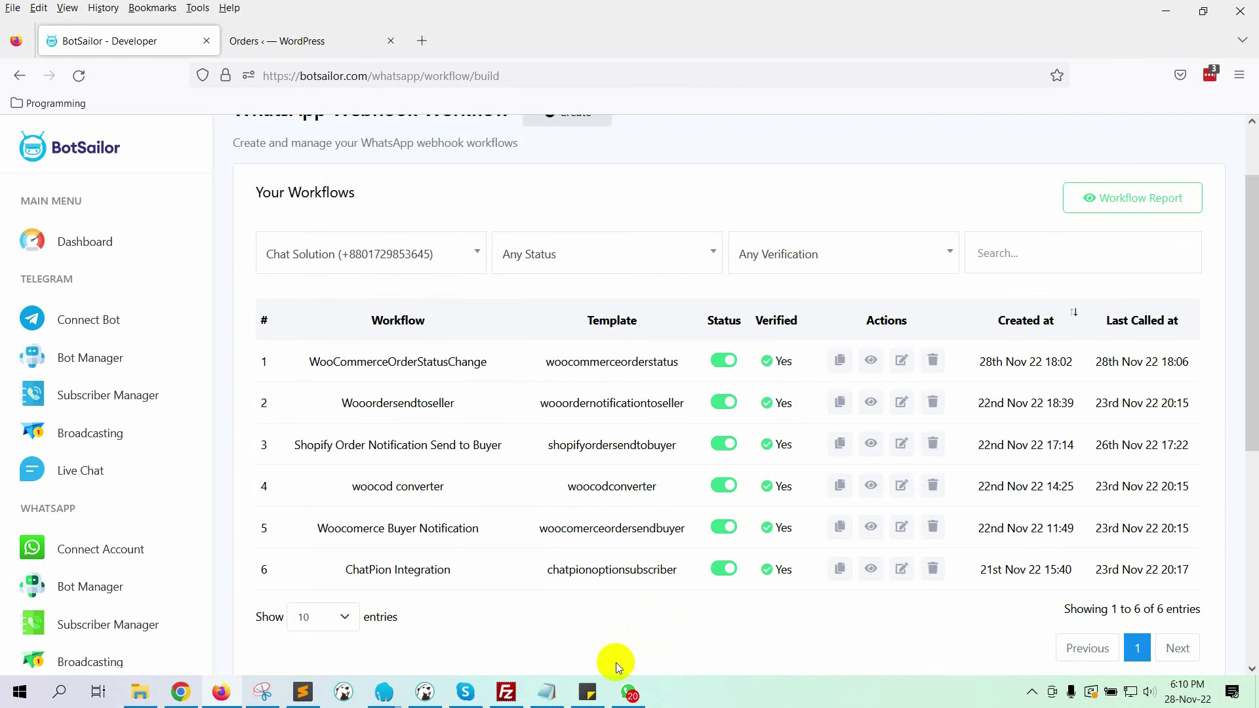
click(629, 692)
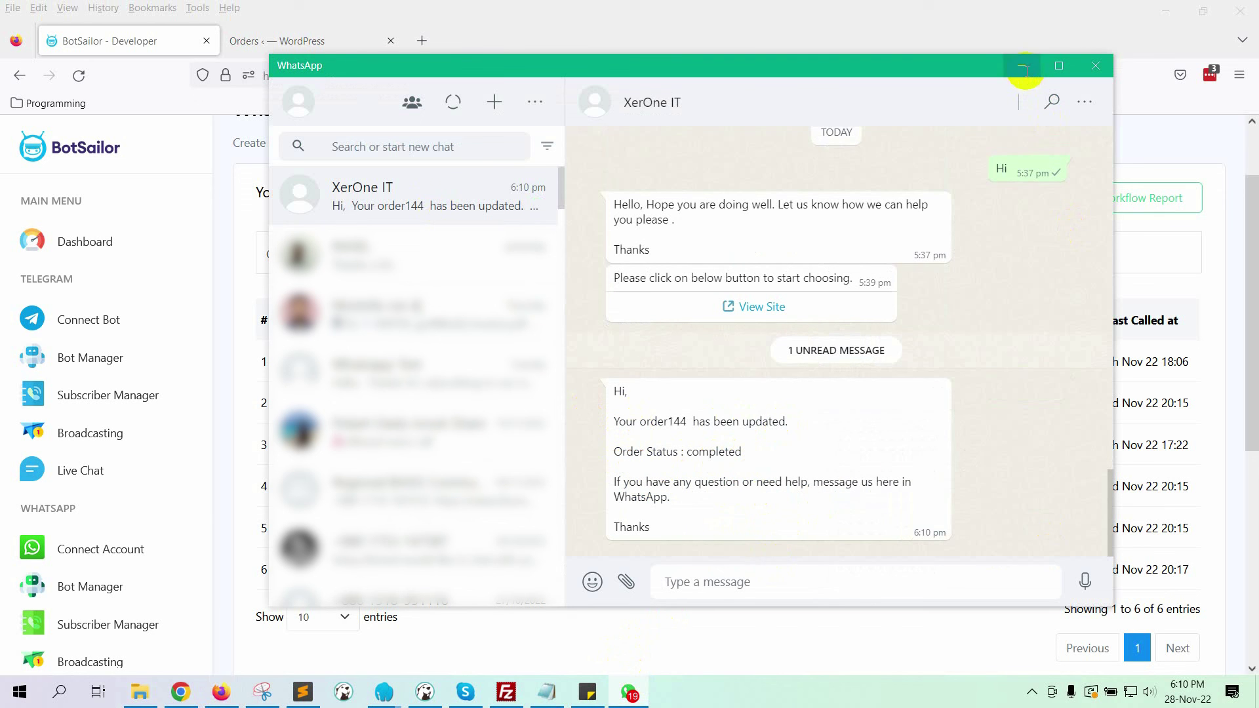
click(1025, 69)
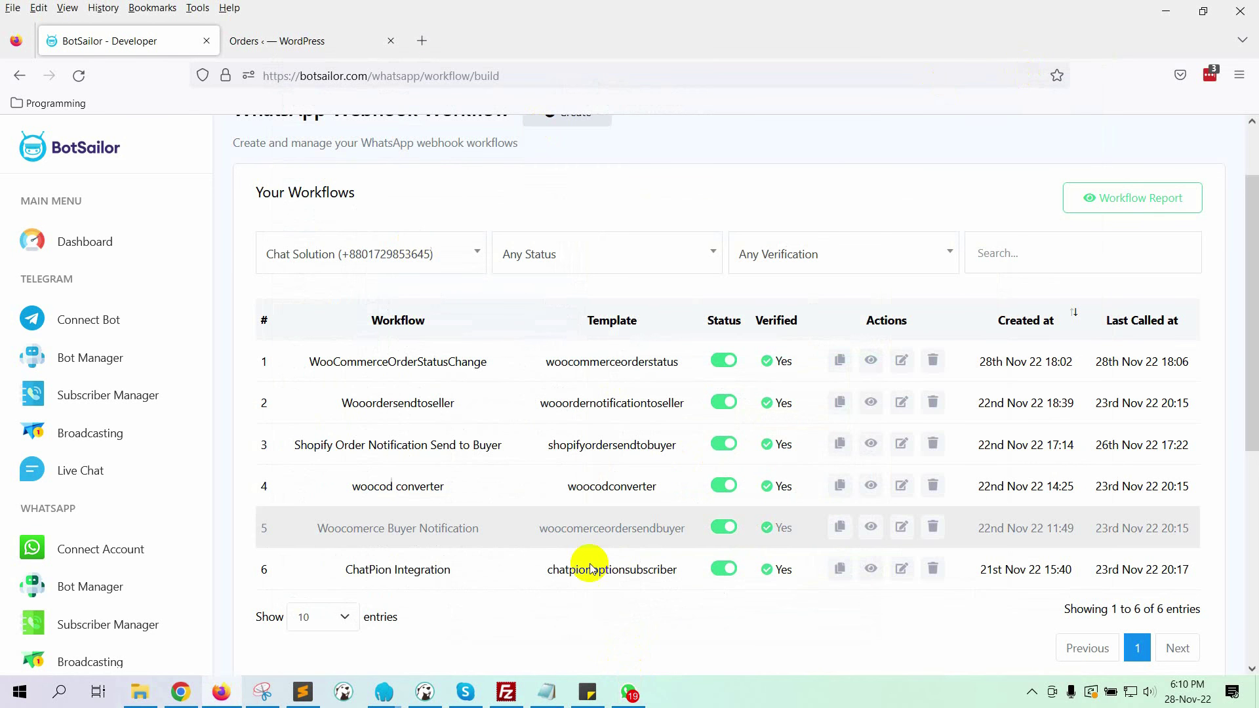